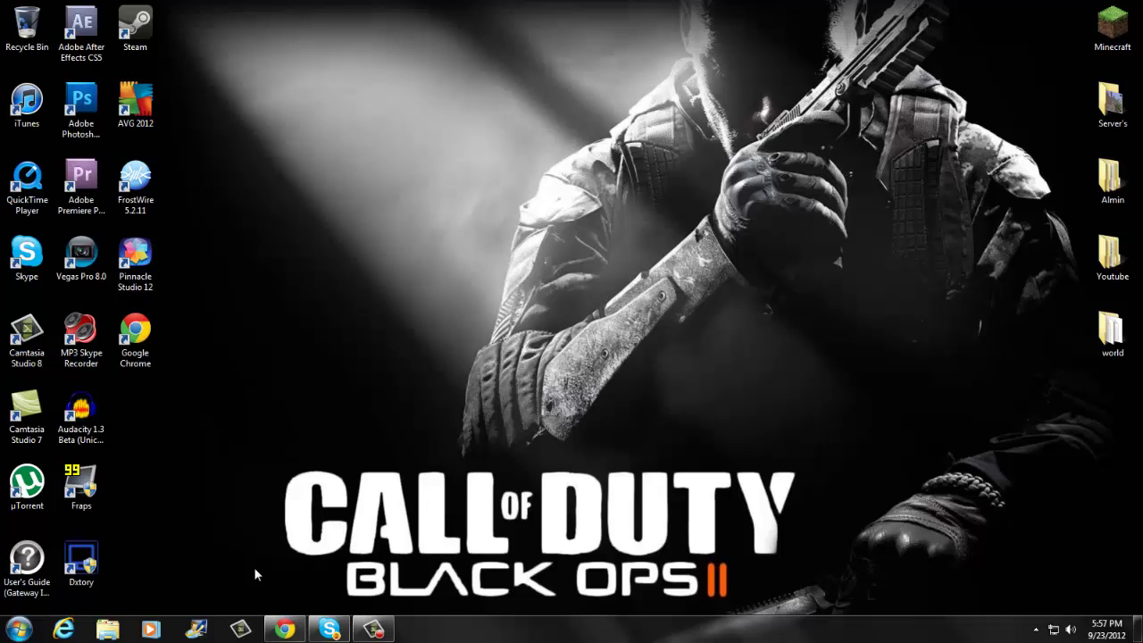
- Switch to Chrome and download the latest version of the Fossil/Archeology mod from its forum topic, skipping the adf.ly ad
left_click(287, 629)
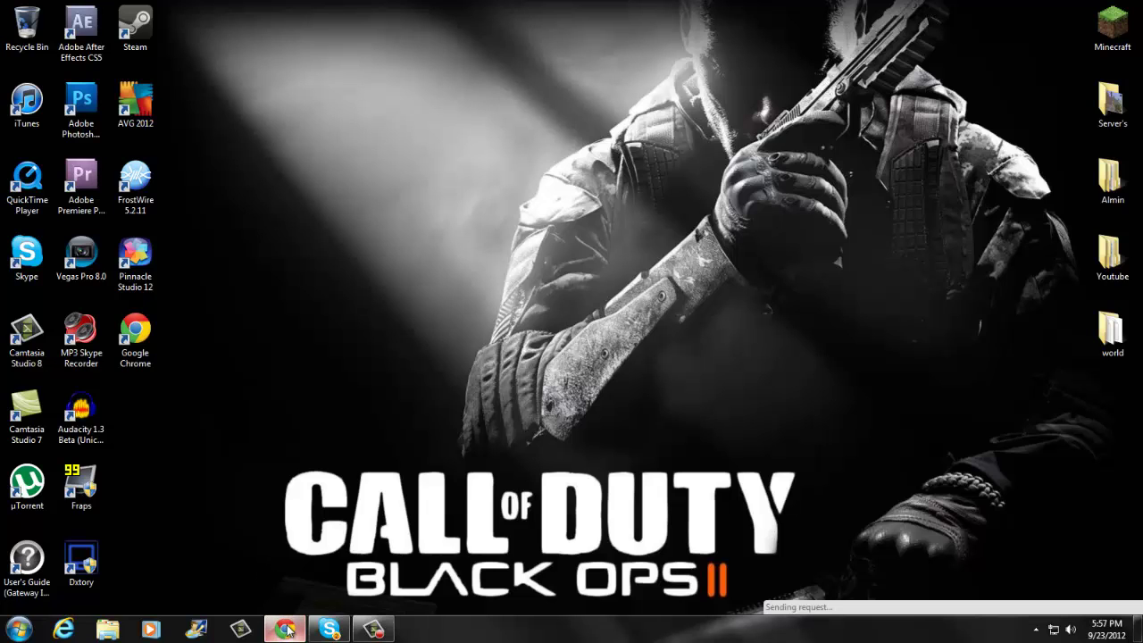
scroll(145, 449, "down", 5)
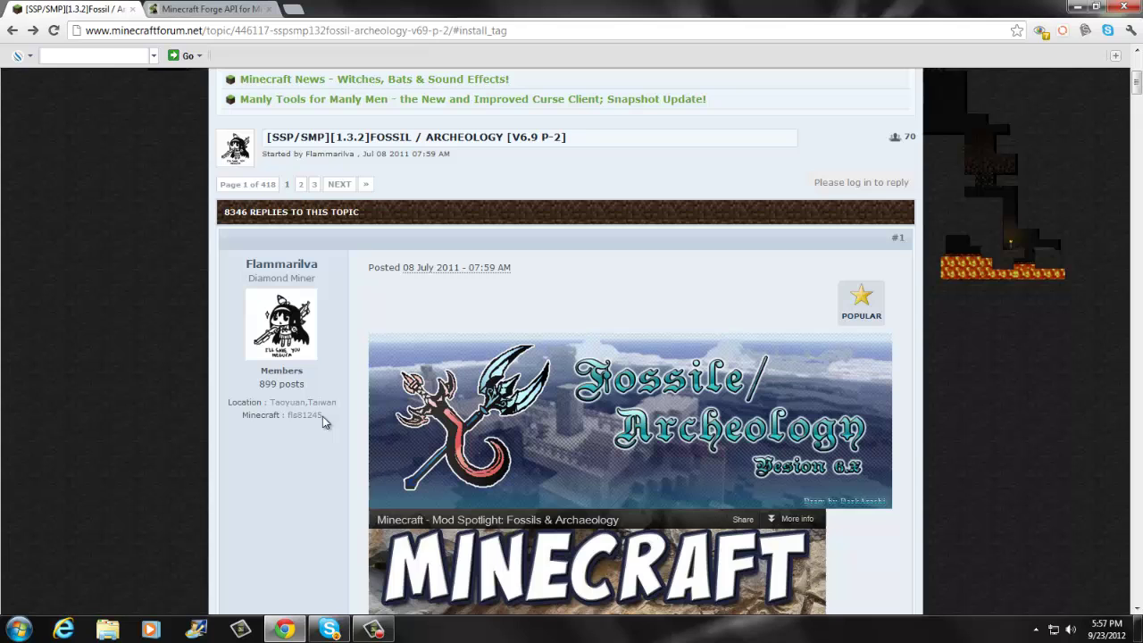
scroll(323, 411, "up", 3)
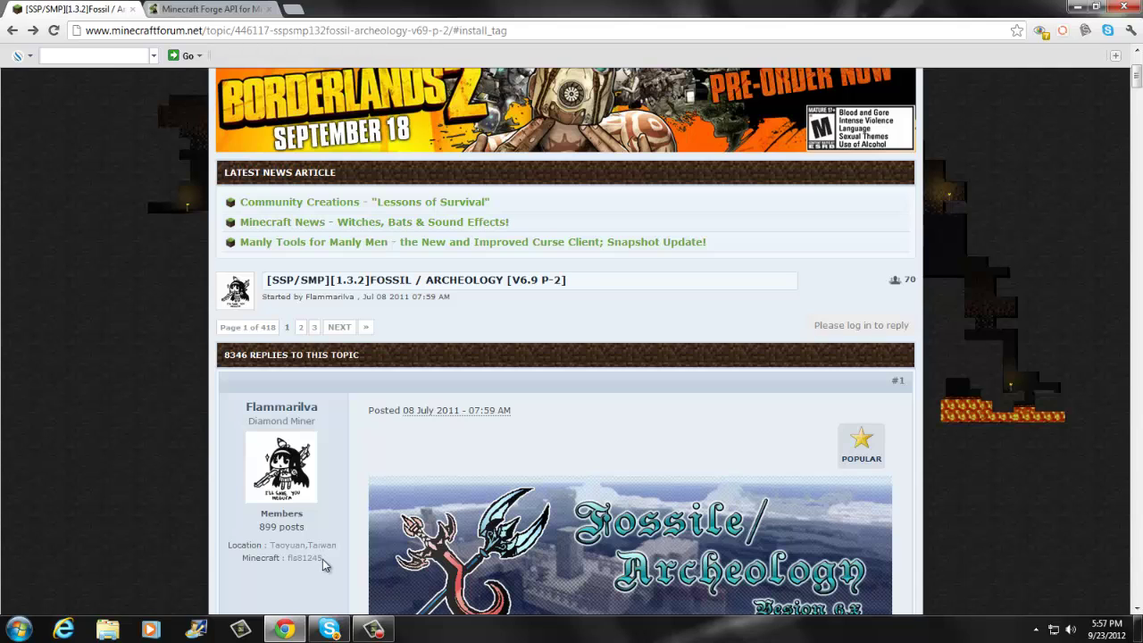
scroll(148, 527, "down", 5)
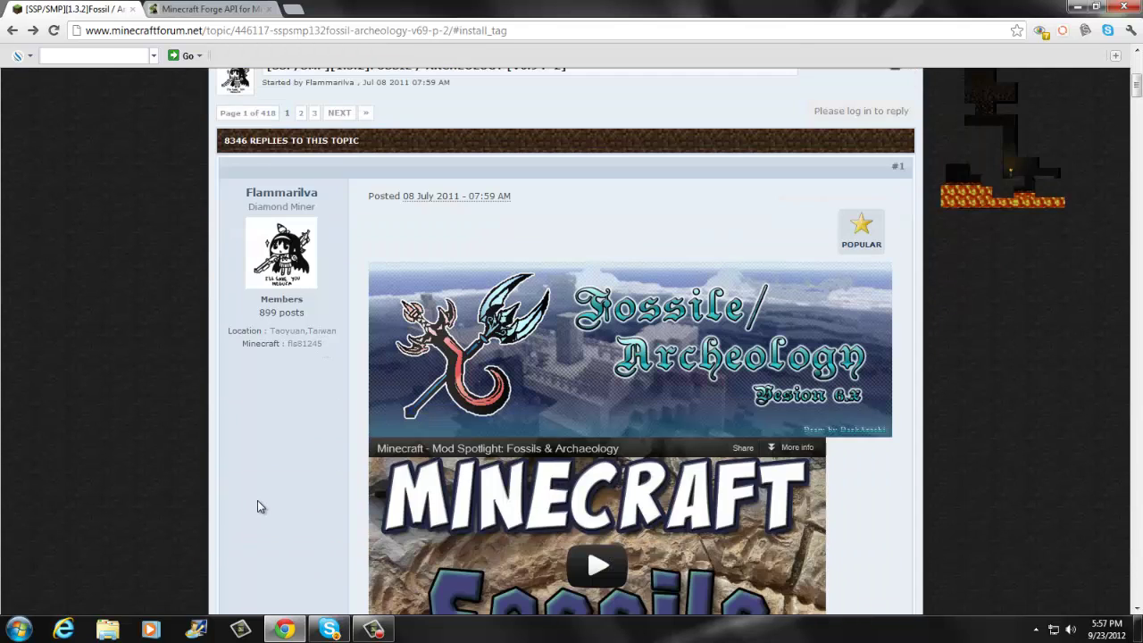
scroll(257, 506, "down", 3)
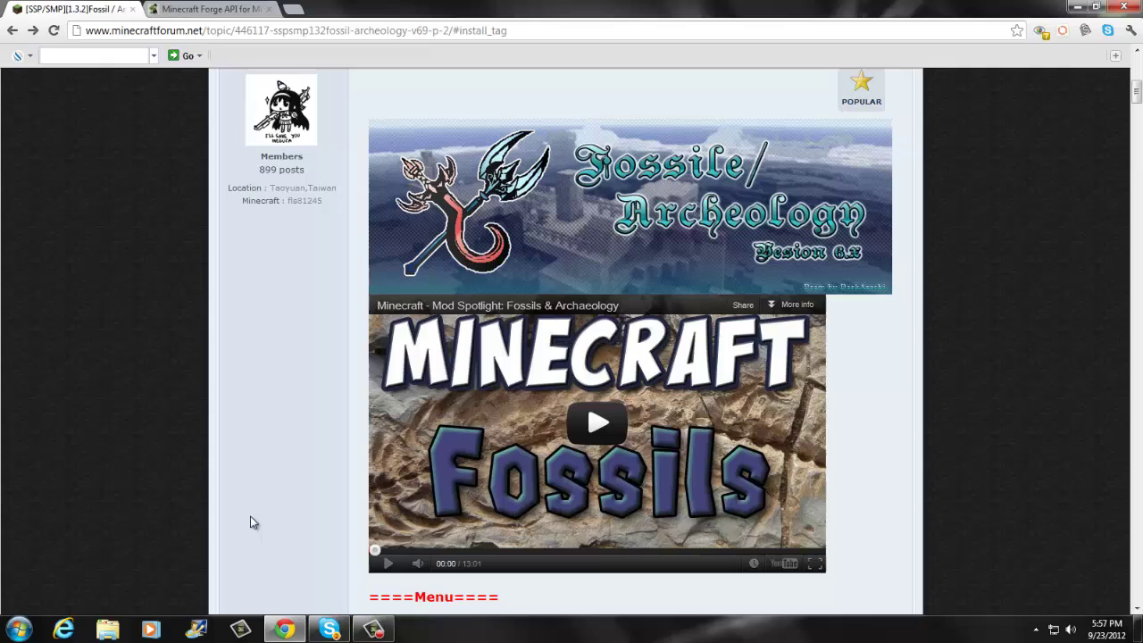
scroll(377, 413, "up", 4)
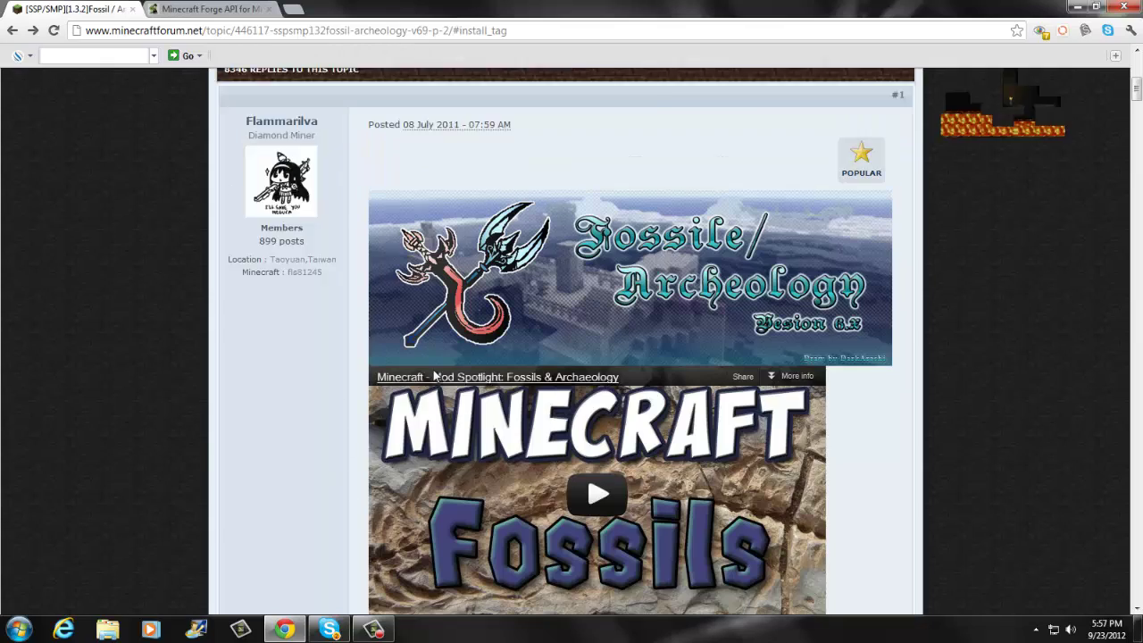
scroll(438, 433, "down", 20)
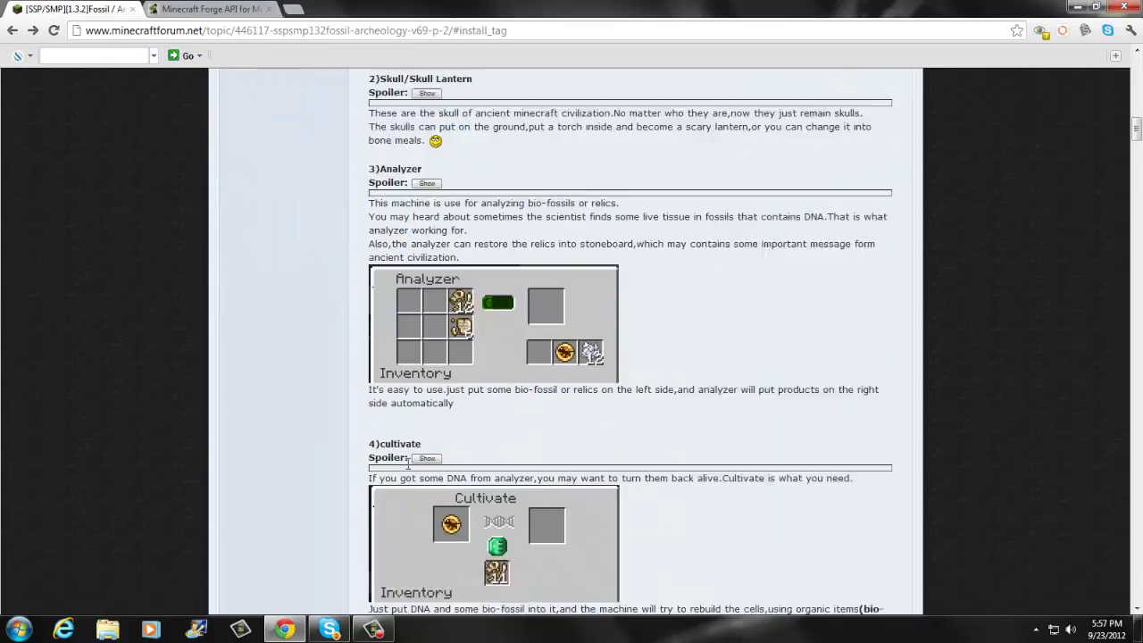
scroll(410, 464, "down", 20)
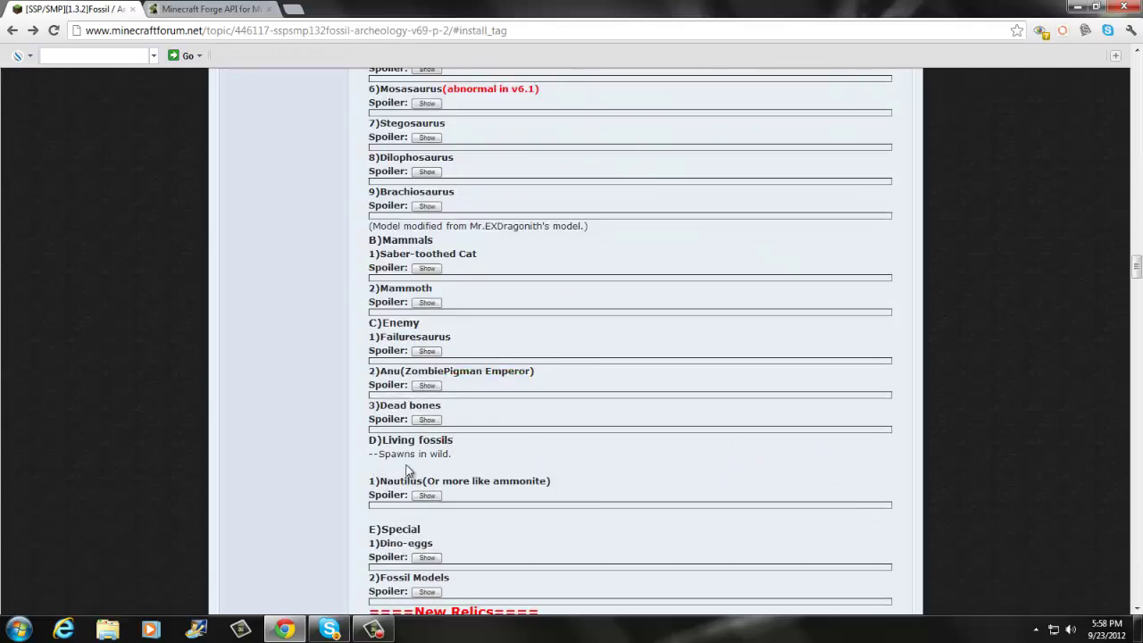
scroll(409, 464, "down", 9)
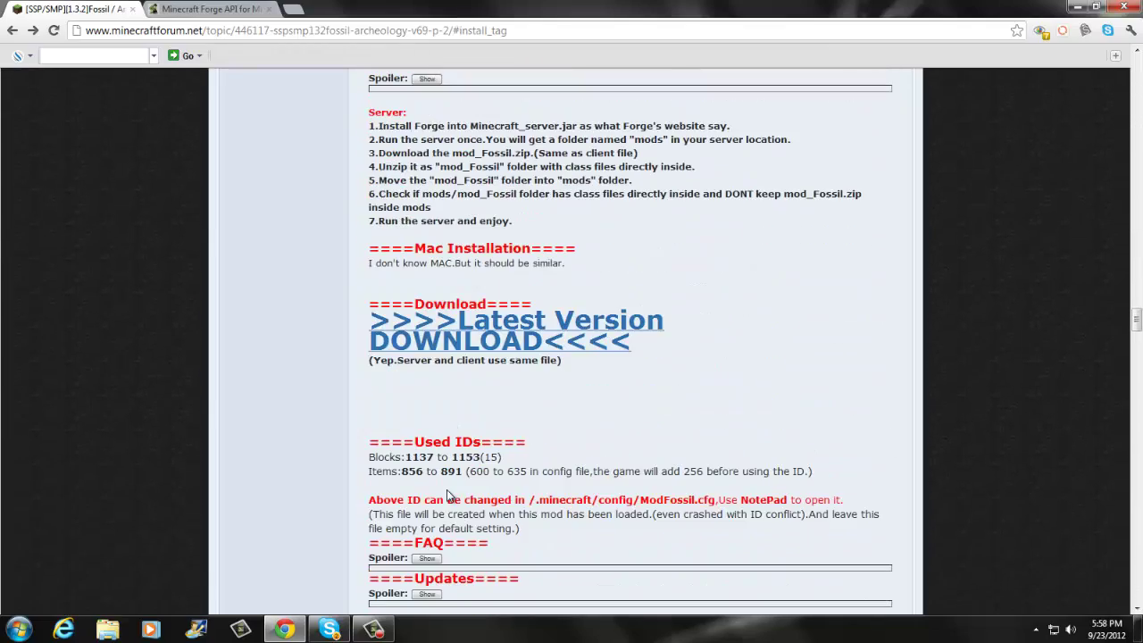
left_click(561, 340)
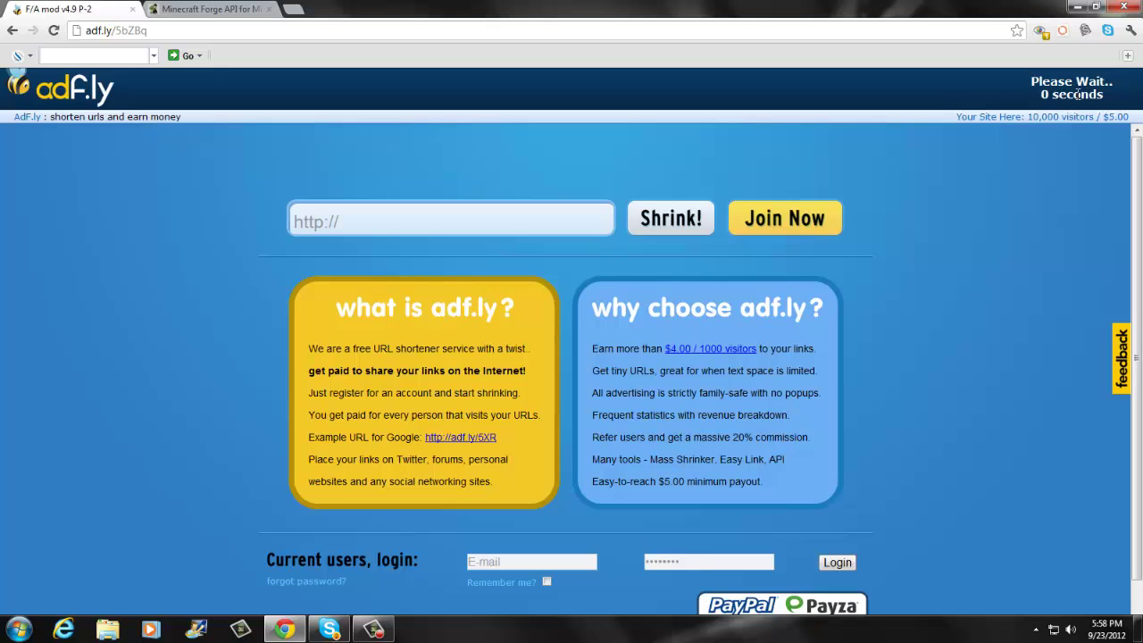
left_click(1067, 93)
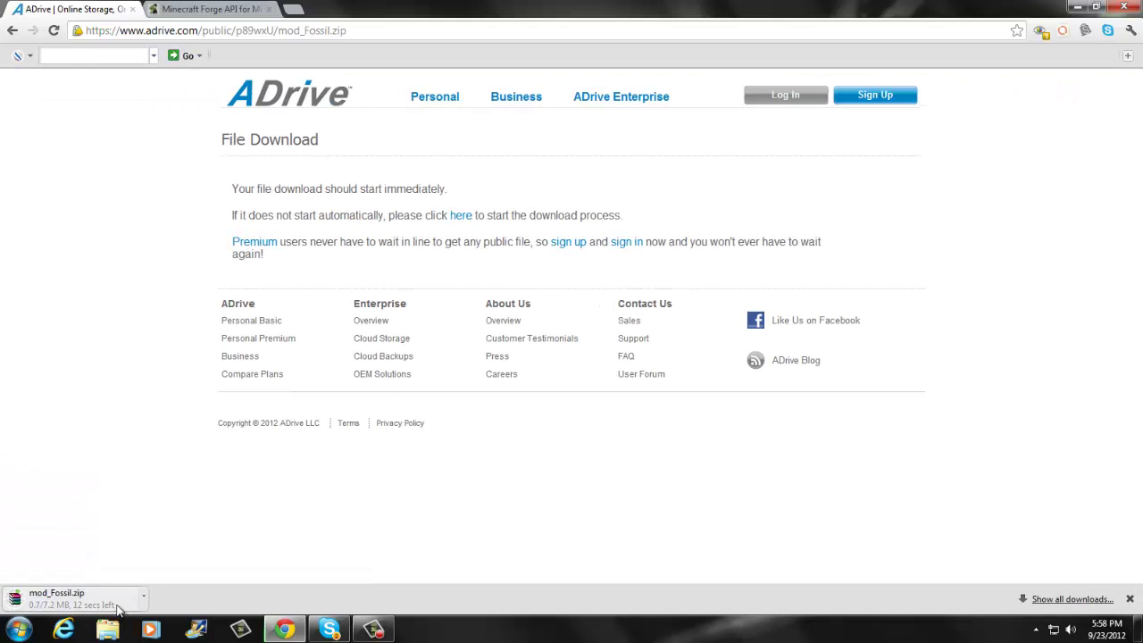
- Download Minecraft Forge API for Minecraft 1.3.2 from the MinecraftDL page, skipping the adf.ly ad
left_click(207, 8)
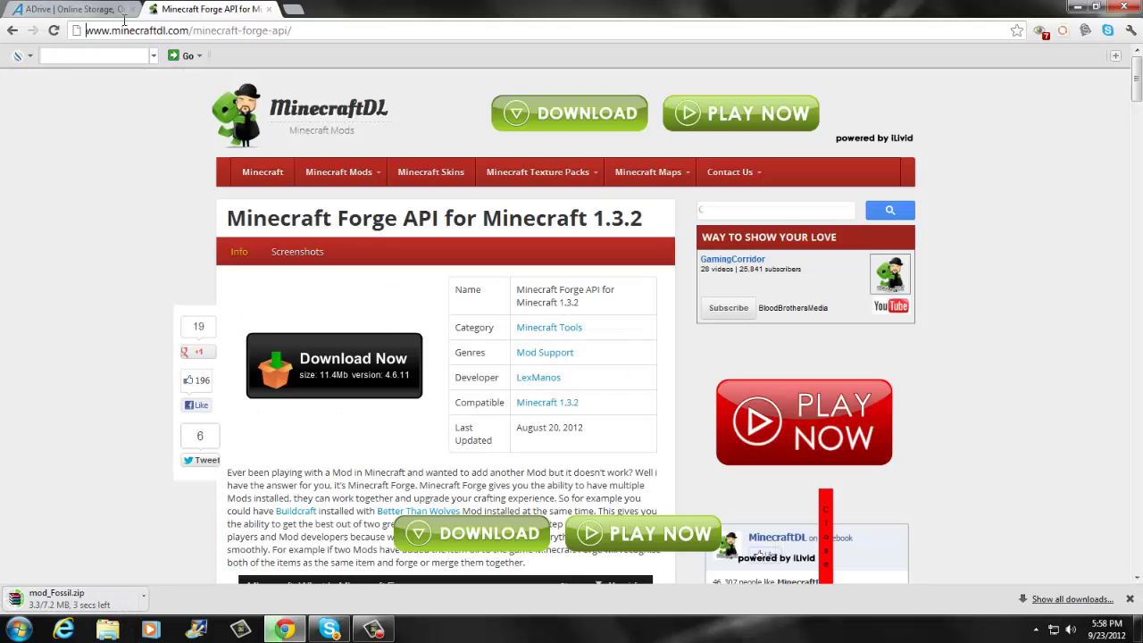
scroll(472, 312, "down", 12)
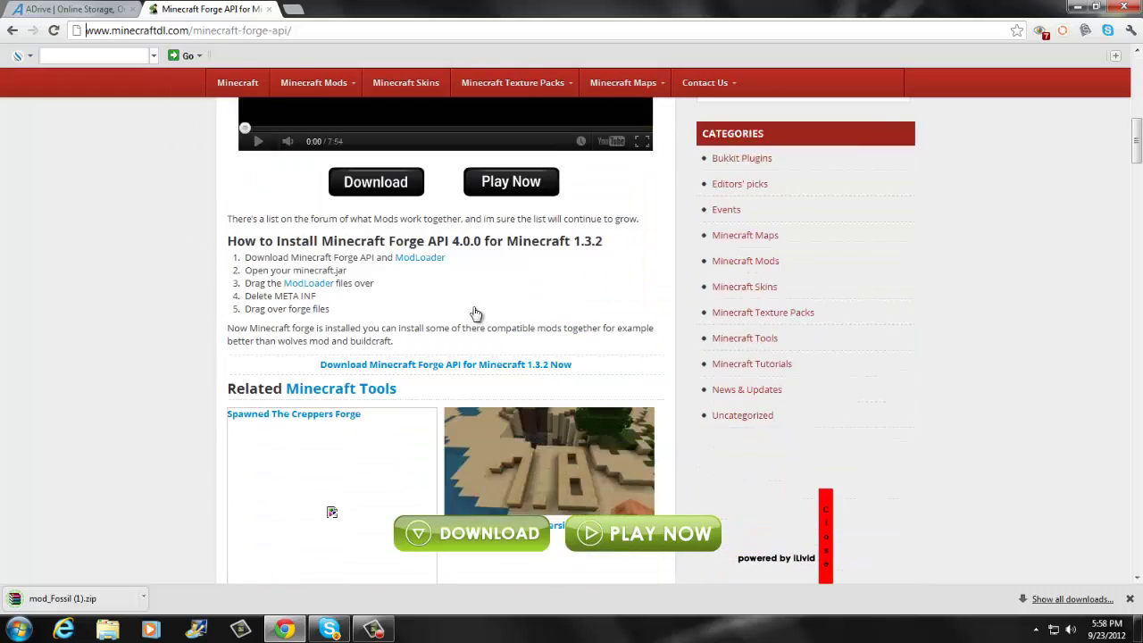
scroll(472, 312, "up", 2)
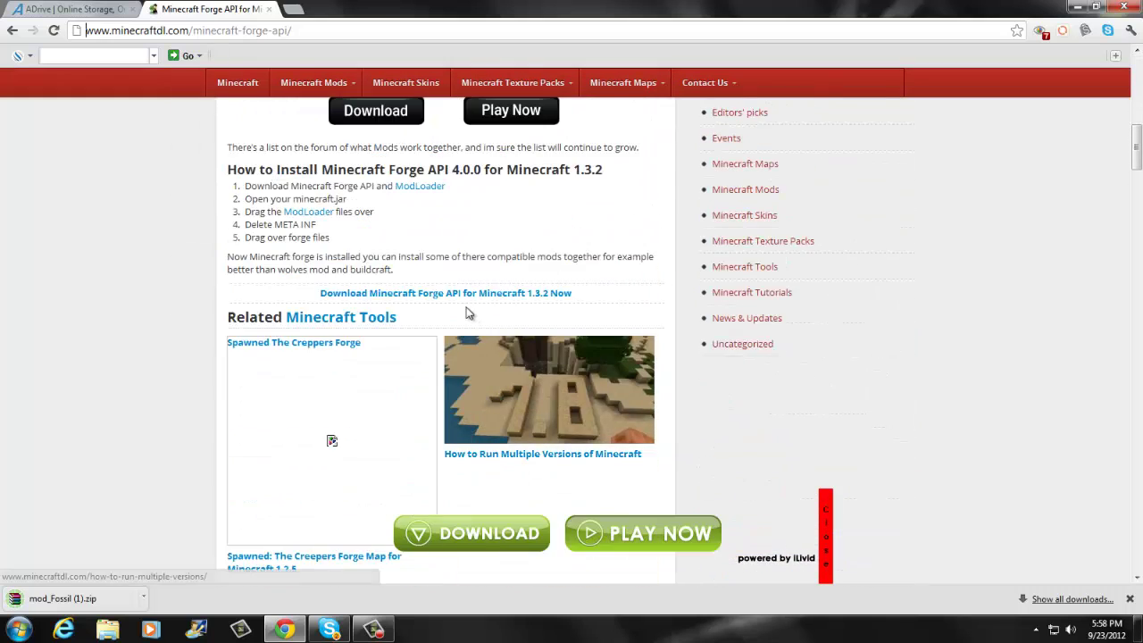
left_click(435, 294)
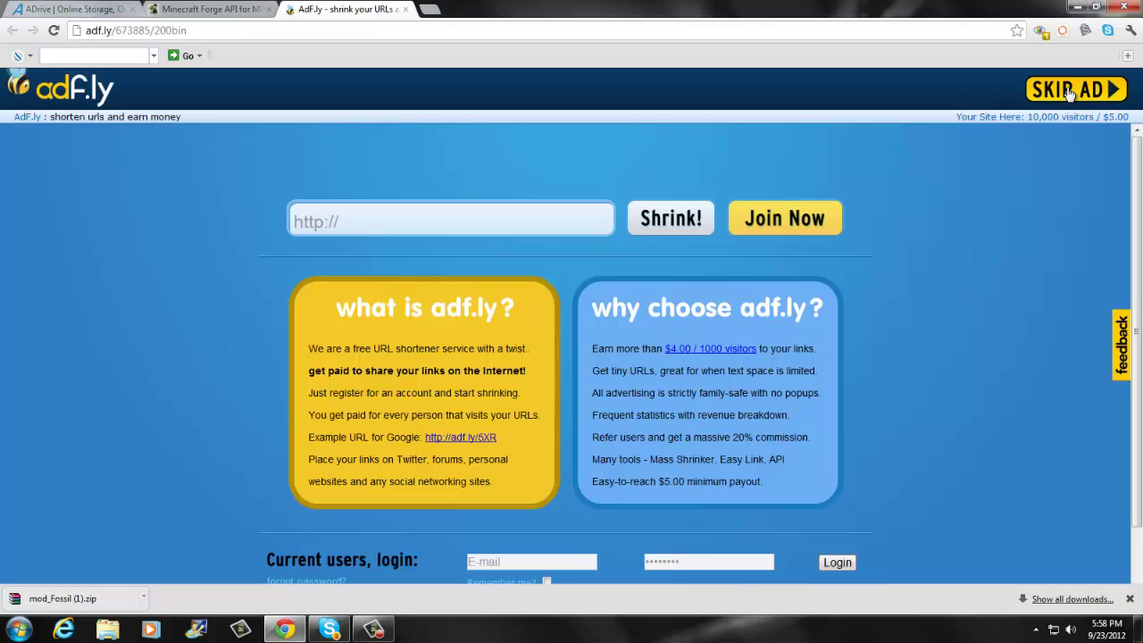
left_click(1070, 92)
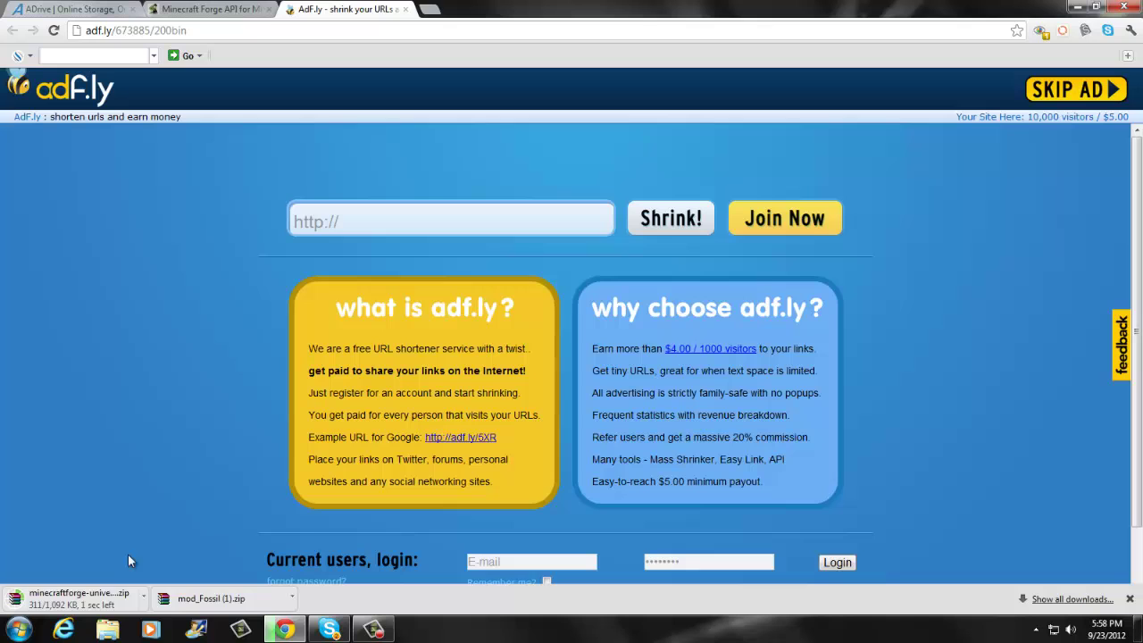
- Open the downloaded Forge archive in WinRAR, reduce its window from full screen and dismiss the licence notice
left_click(80, 598)
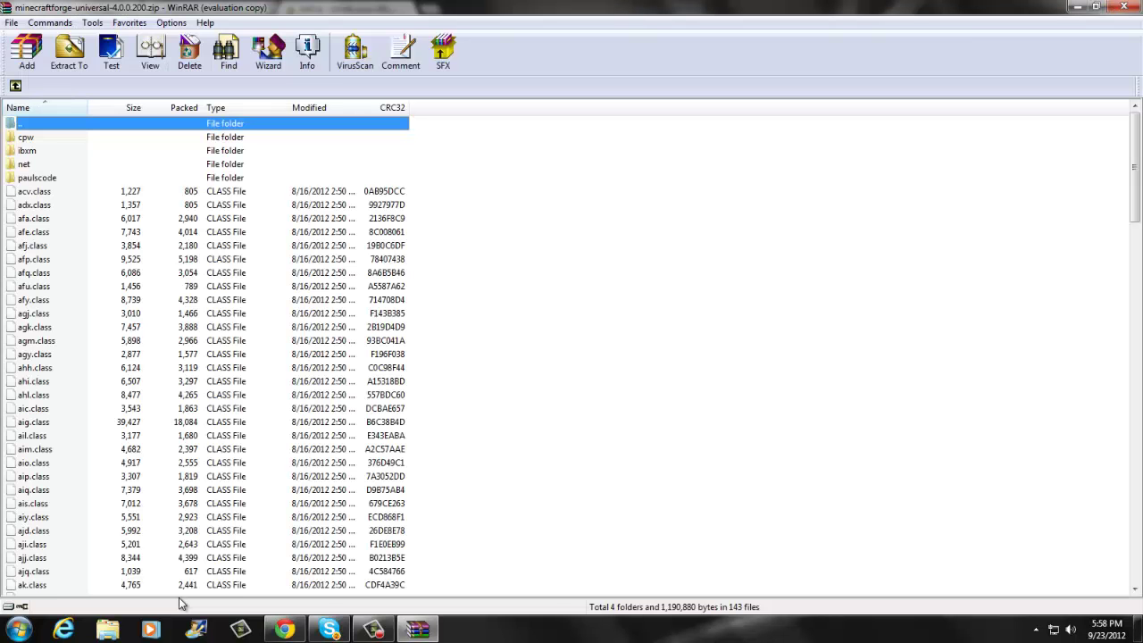
left_click(1095, 6)
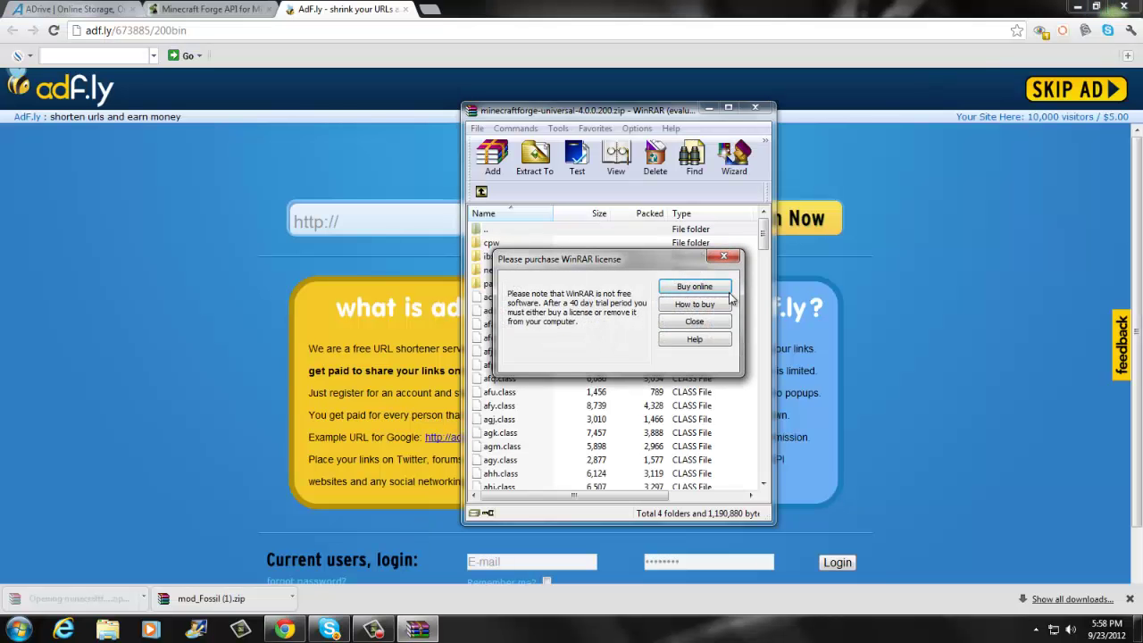
left_click(724, 258)
- Open mod_Fossil (1).zip in a reduced WinRAR window, dismiss the licence notice, and minimize the browser and both archive windows
left_click(211, 598)
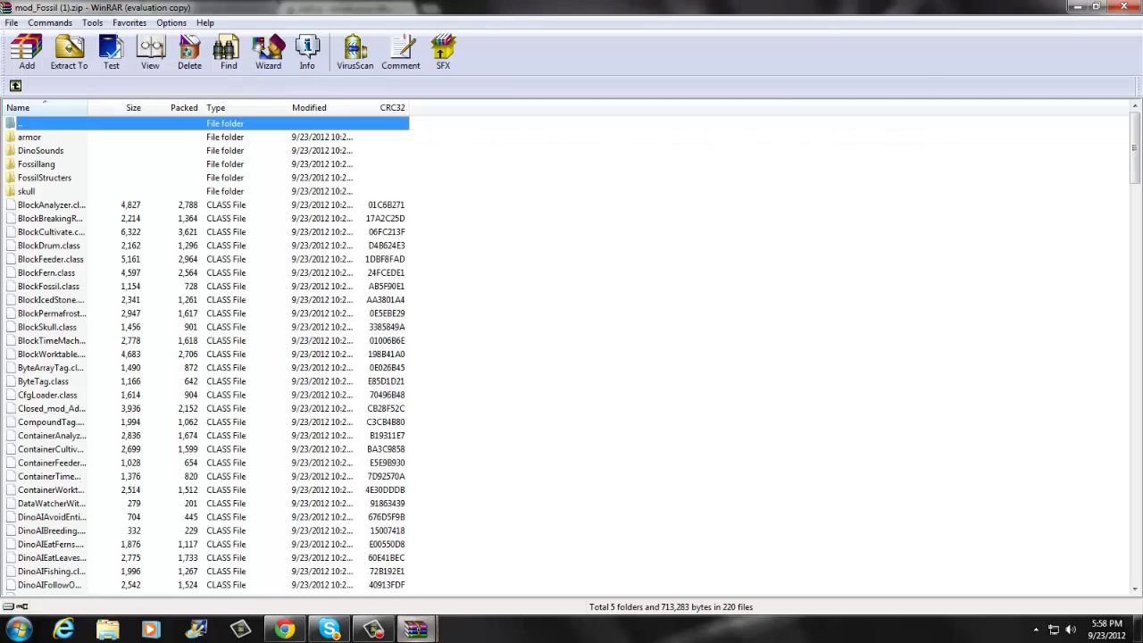
left_click(1095, 6)
left_click(1078, 11)
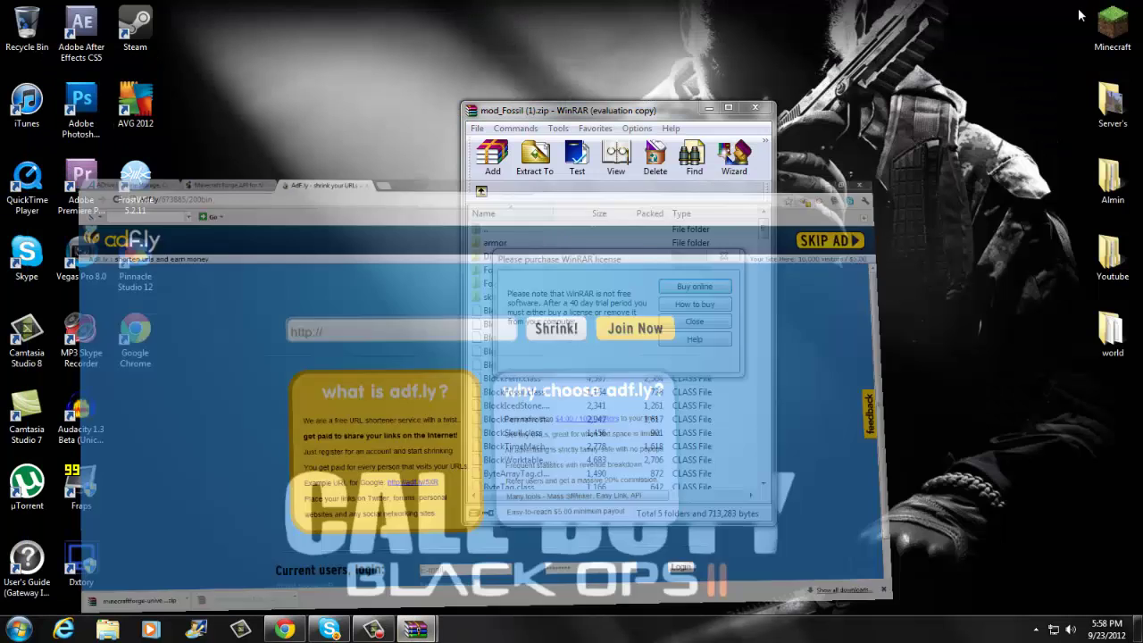
left_click(722, 258)
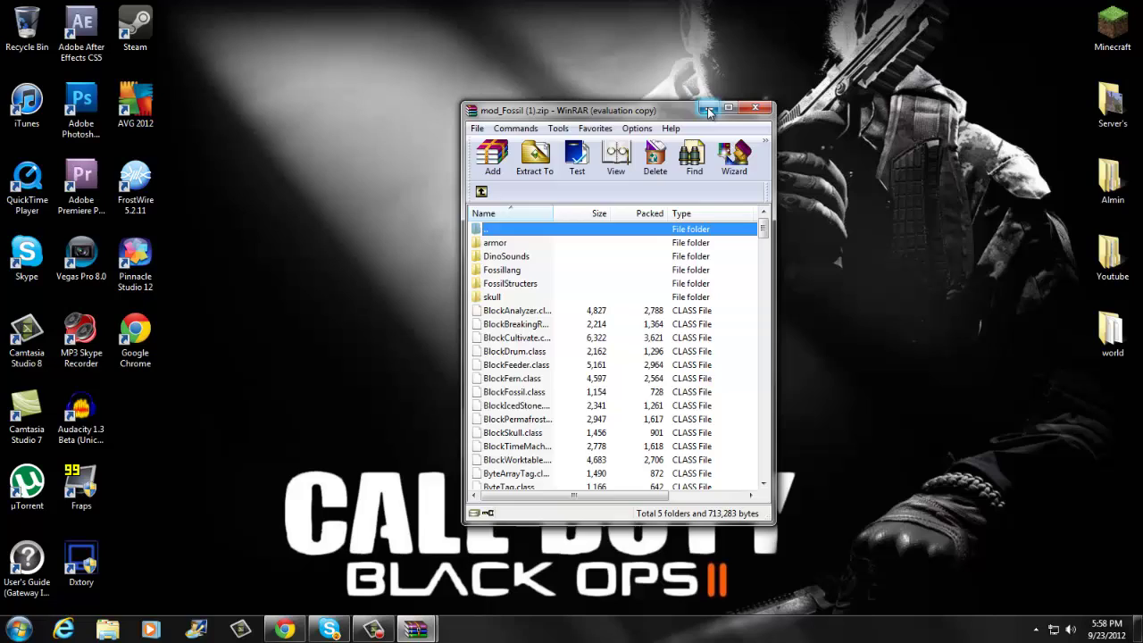
left_click(708, 108)
left_click(708, 108)
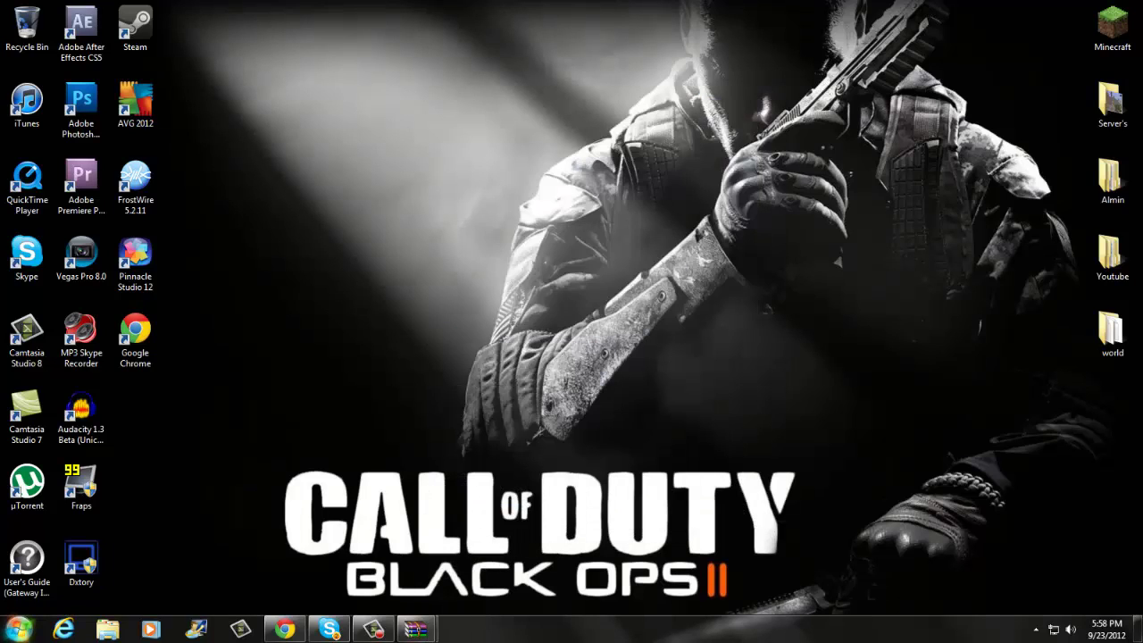
- Open the Roaming folder through %appdata% and go to the bin folder inside .minecraft
left_click(19, 630)
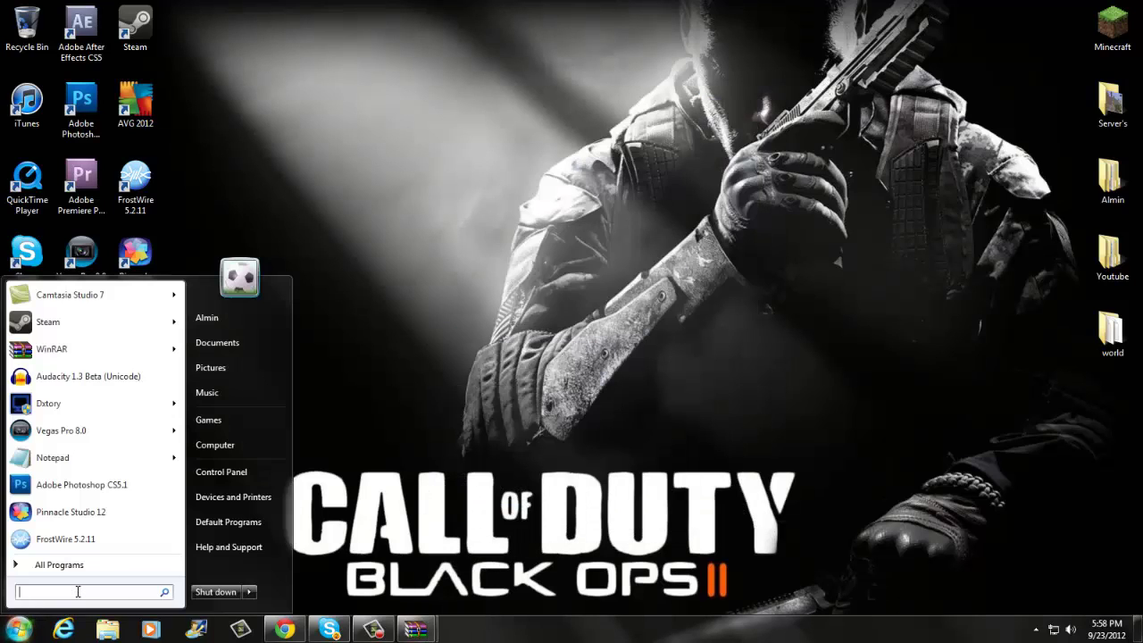
type("%app")
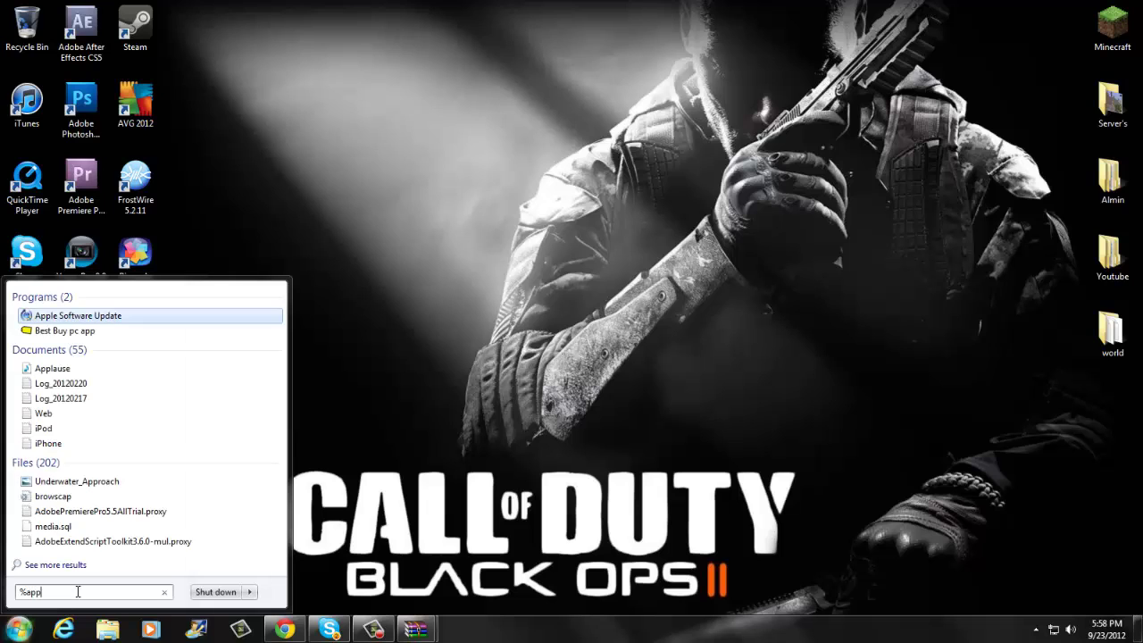
type("data%")
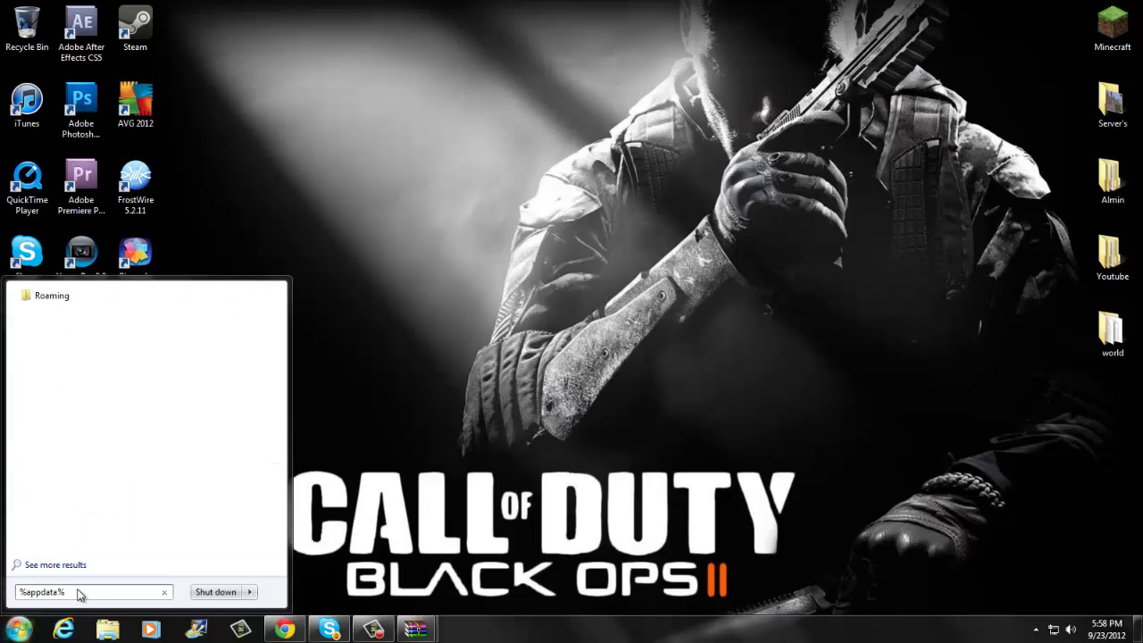
key("Return")
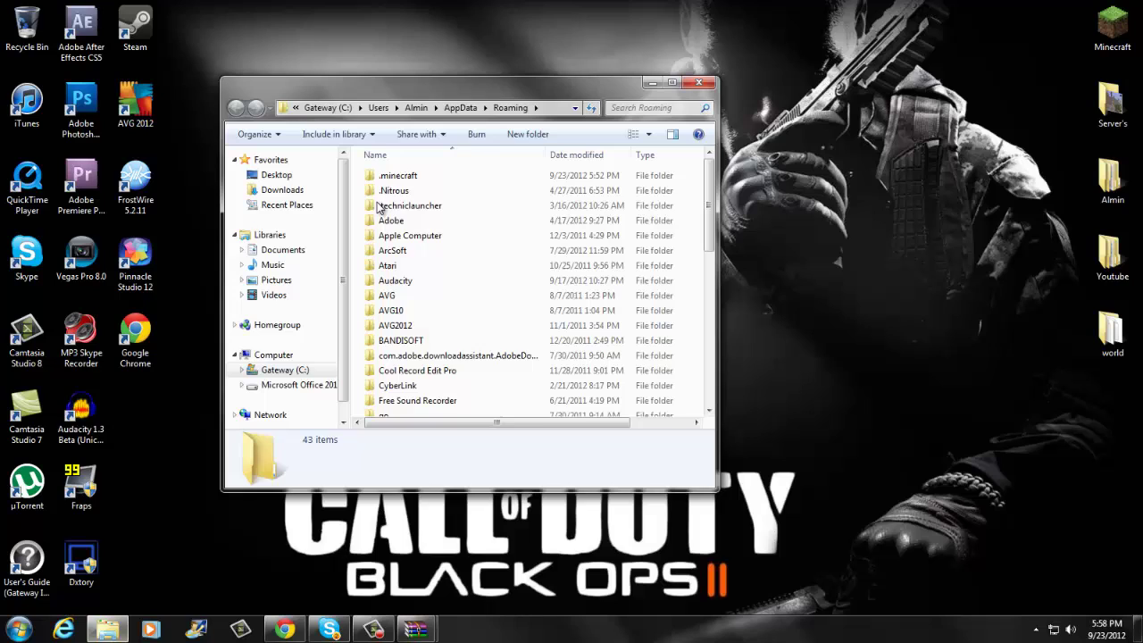
left_click(403, 181)
double_click(406, 182)
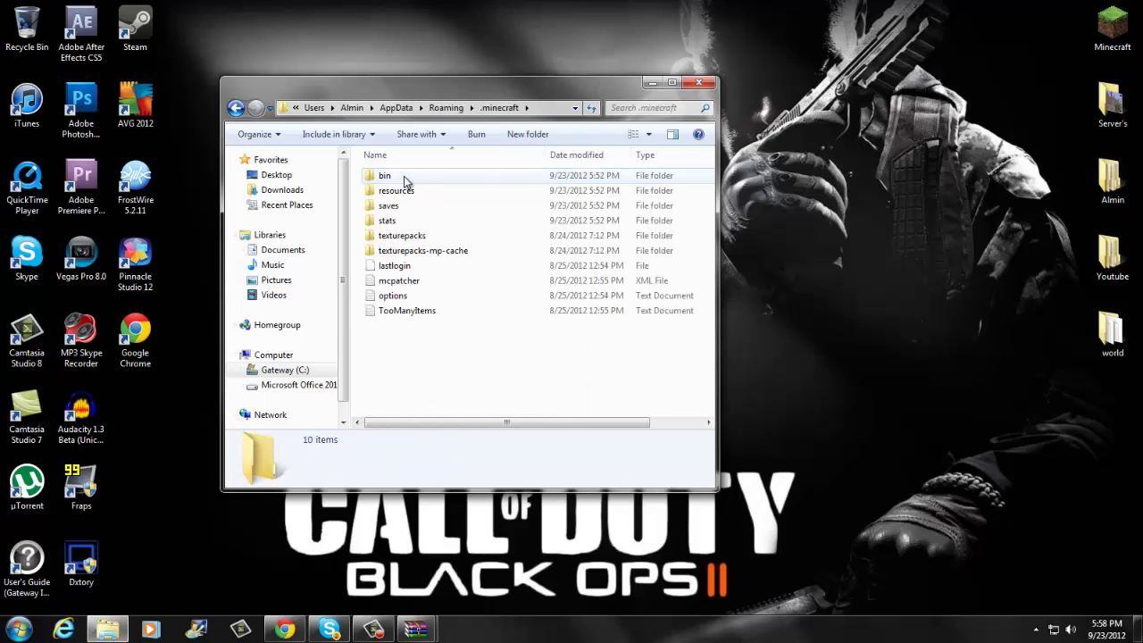
double_click(403, 178)
- Open the minecraft jar file with WinRAR, dismiss the licence notice, and move its reduced window aside to make room
right_click(424, 251)
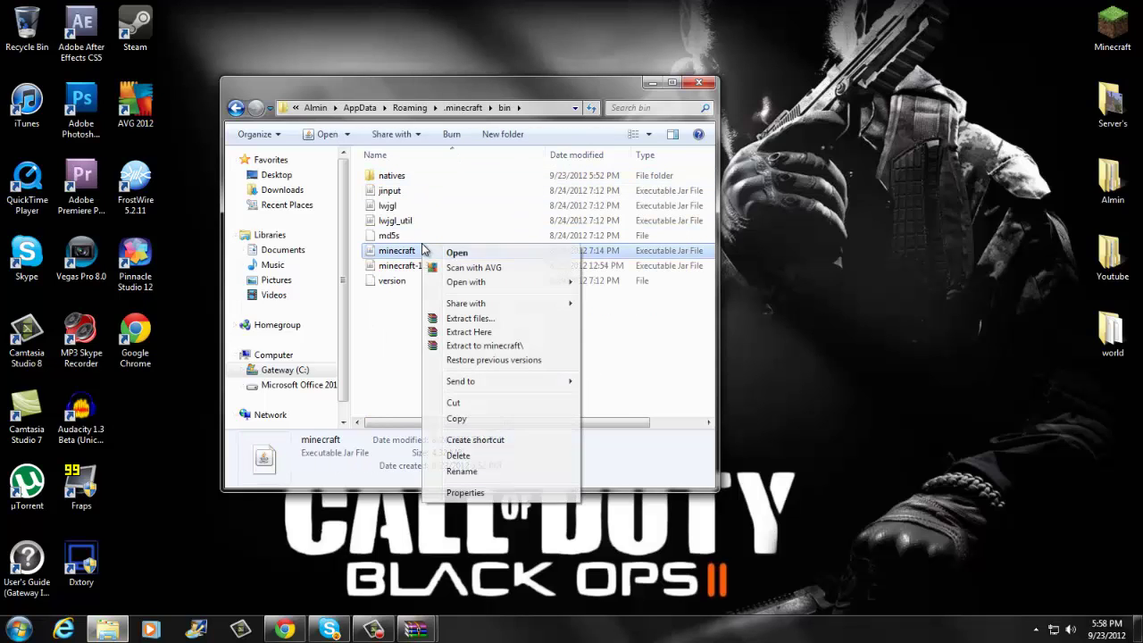
mouse_move(532, 283)
left_click(616, 301)
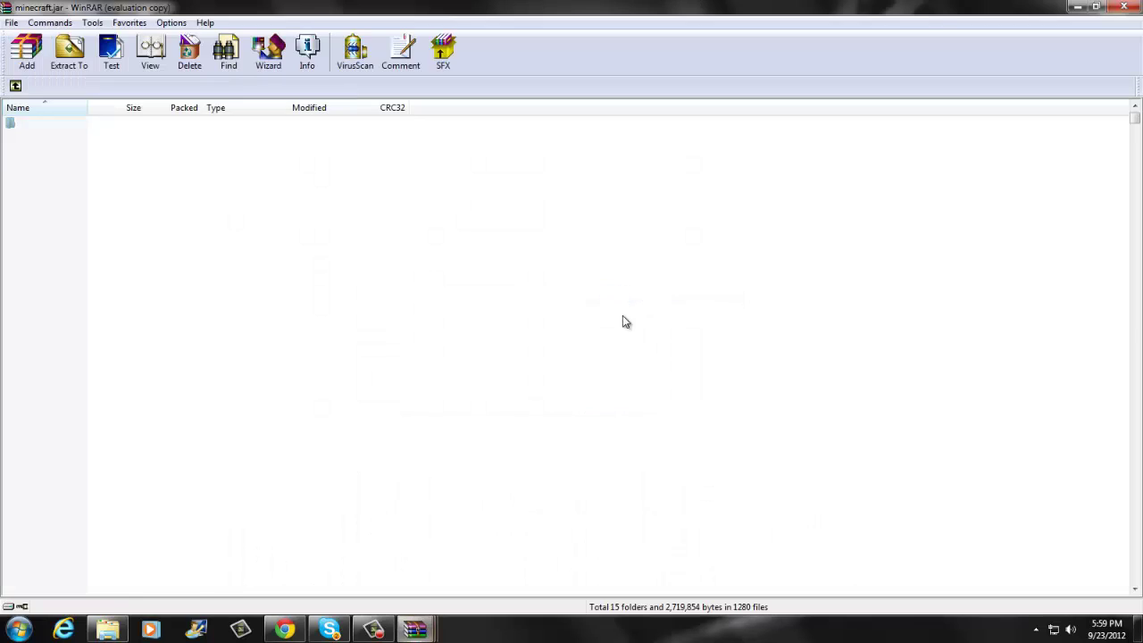
left_click(1095, 6)
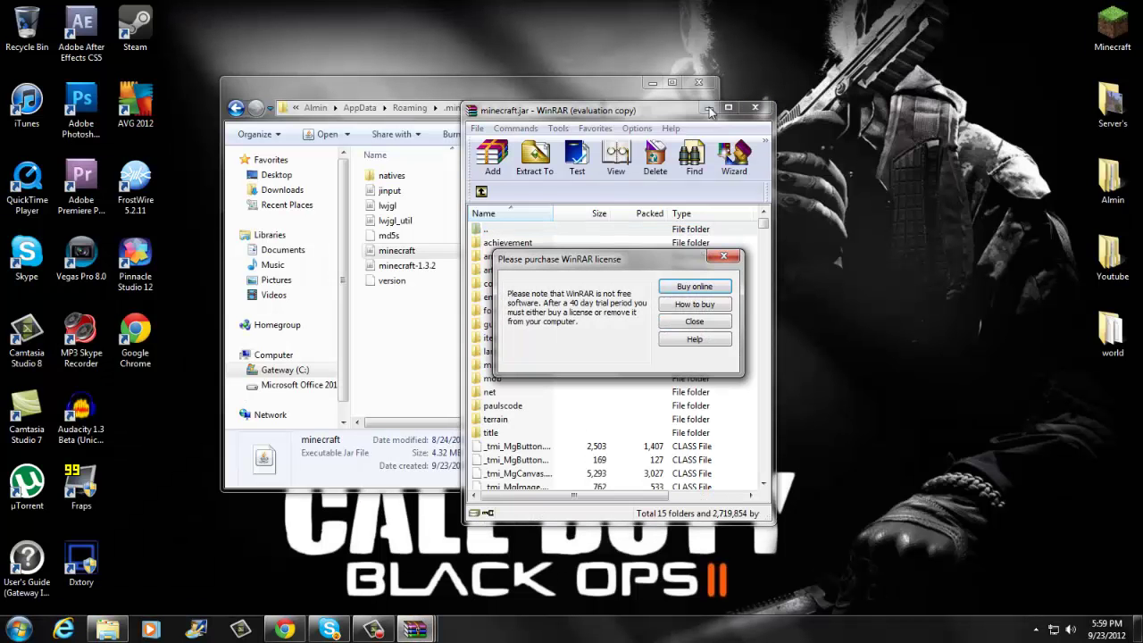
left_click(731, 257)
left_click_drag(533, 118, 276, 66)
left_click(246, 300)
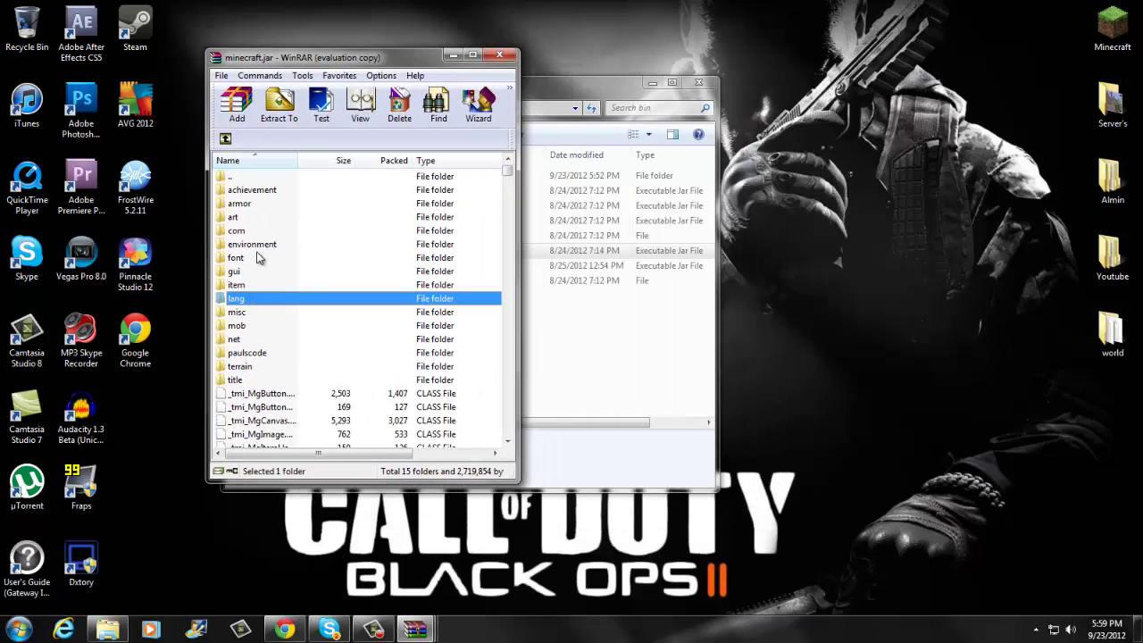
- Place the minecraftforge-universal-4.0.0.200.zip window beside minecraft.jar and select all the Forge folders and files in the archive
left_click(437, 632)
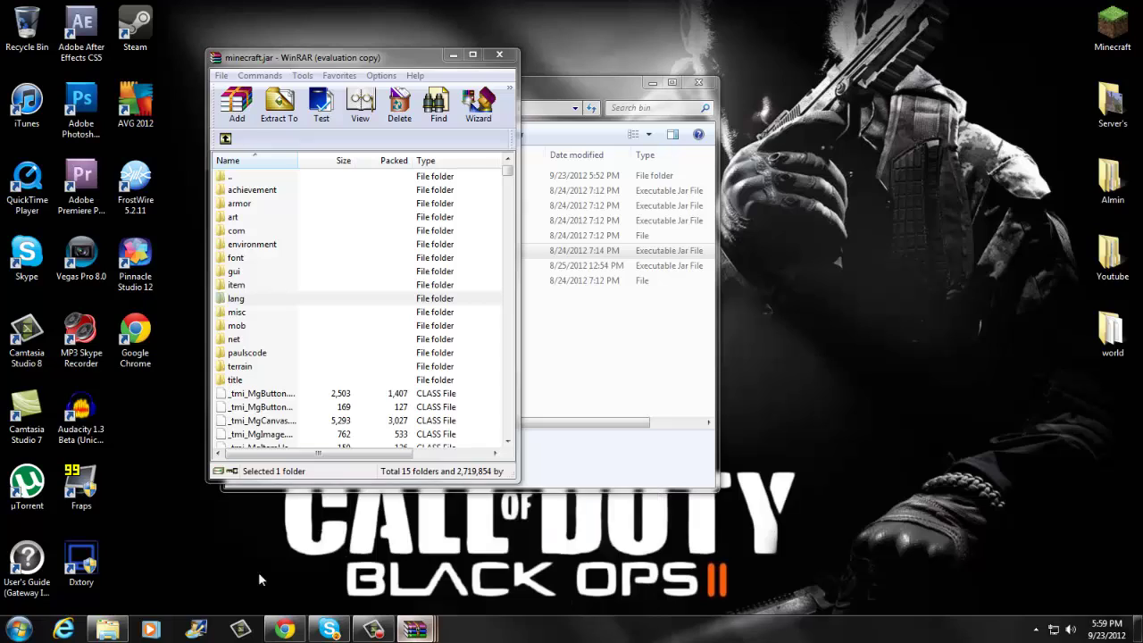
left_click_drag(636, 105, 758, 70)
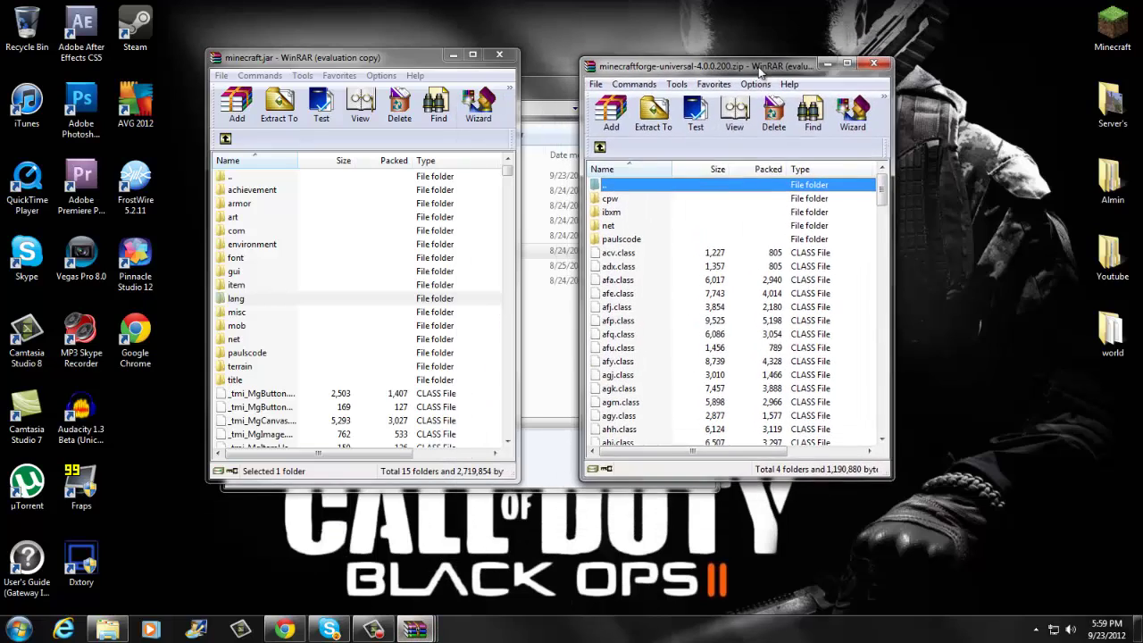
left_click(846, 64)
left_click_drag(1134, 161, 1133, 535)
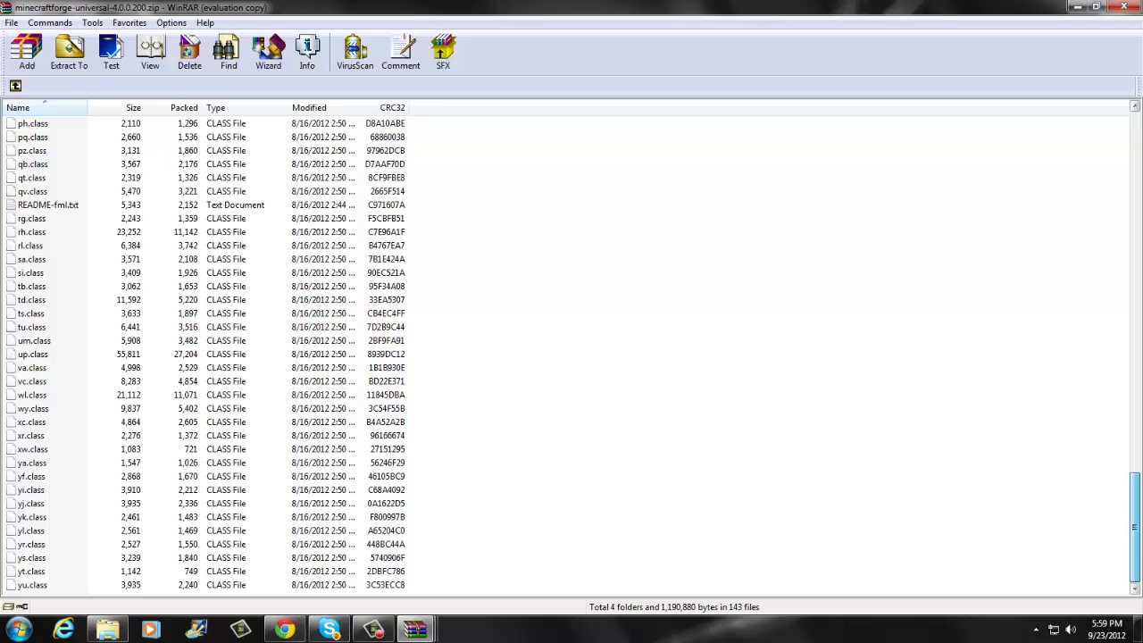
left_click_drag(475, 589, 179, 9)
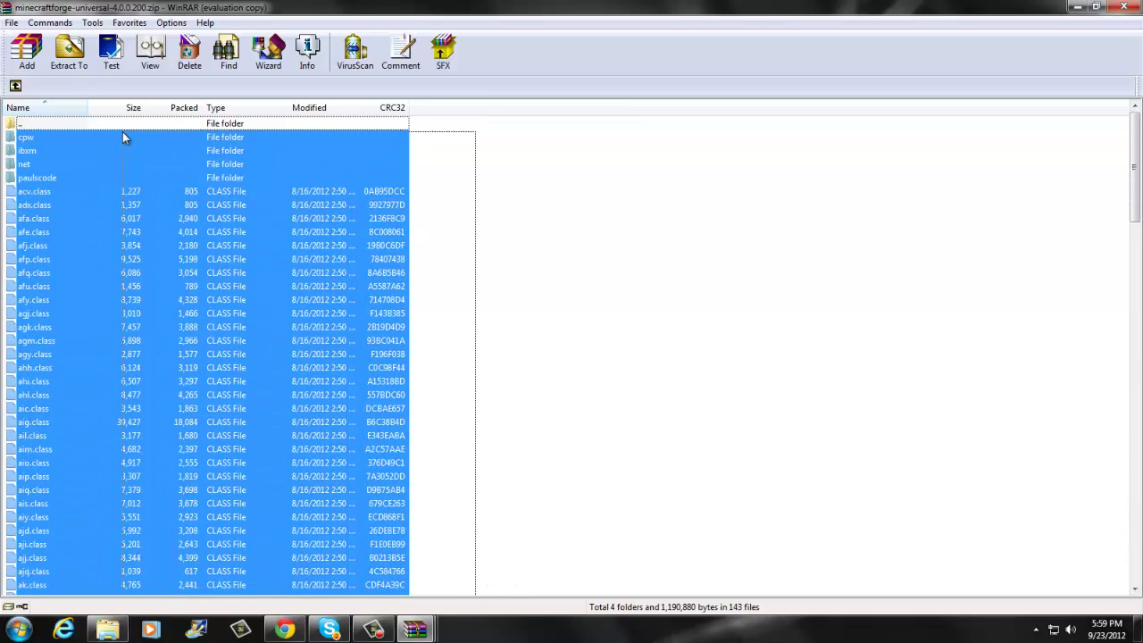
- Add the selected Forge files to minecraft.jar using the Add and replace files mode, and close both archive windows and the bin folder
left_click(1096, 6)
left_click_drag(604, 398, 276, 436)
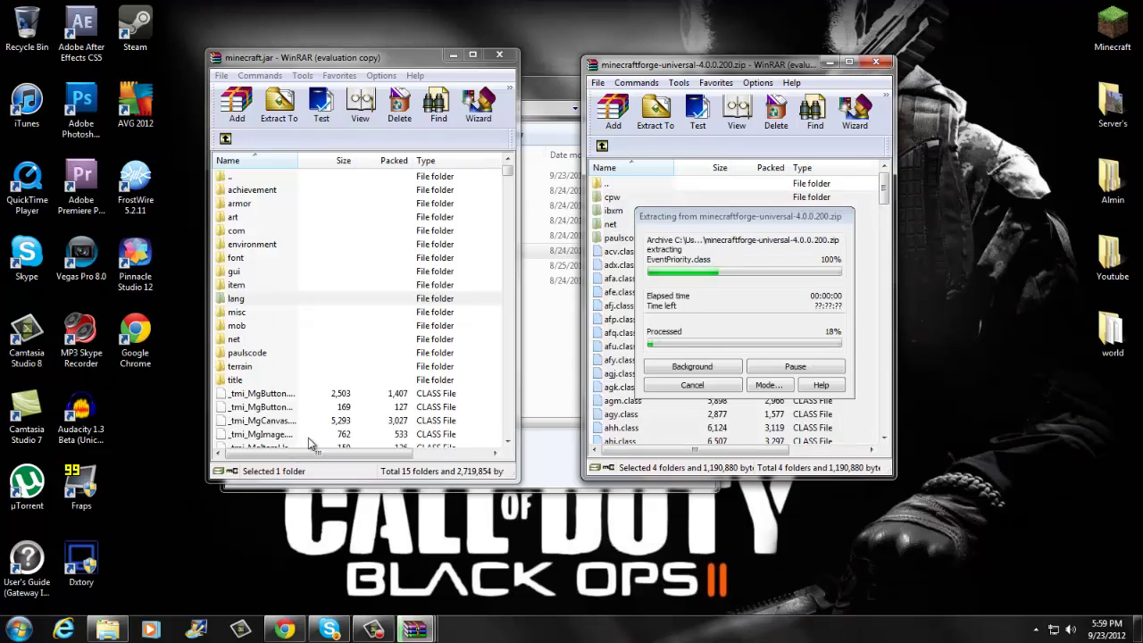
left_click(366, 389)
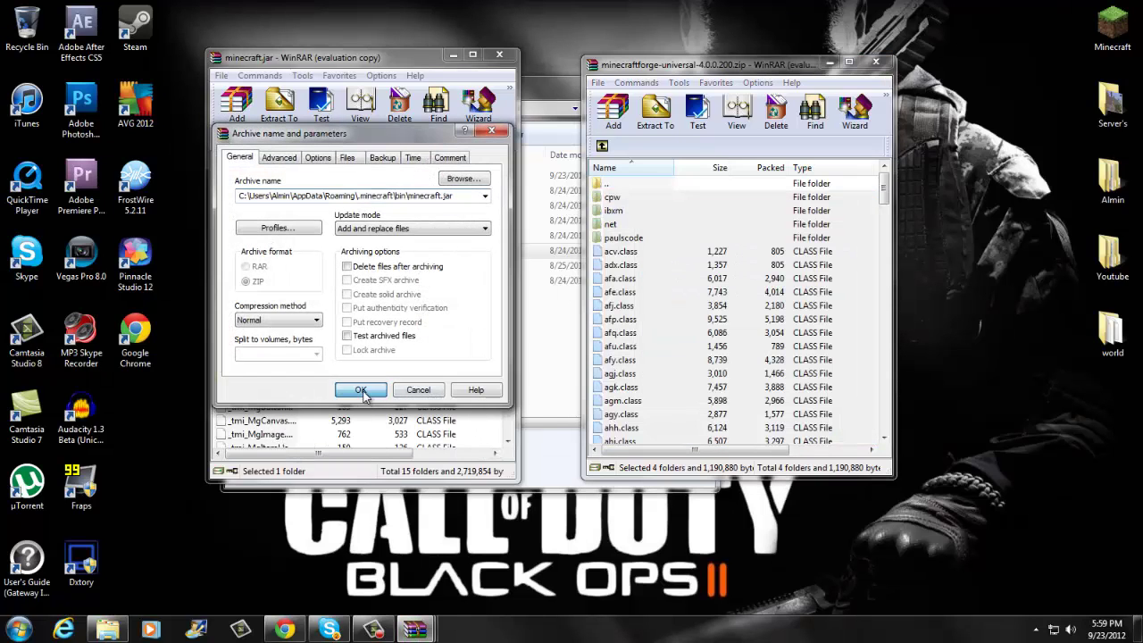
left_click(876, 62)
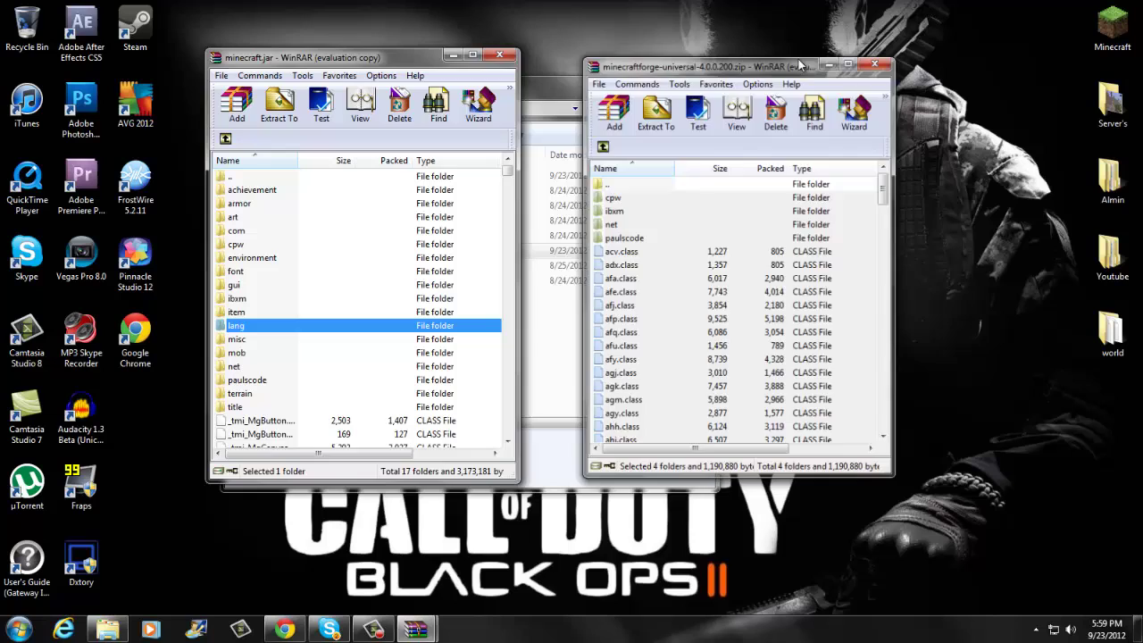
left_click(507, 56)
left_click(698, 82)
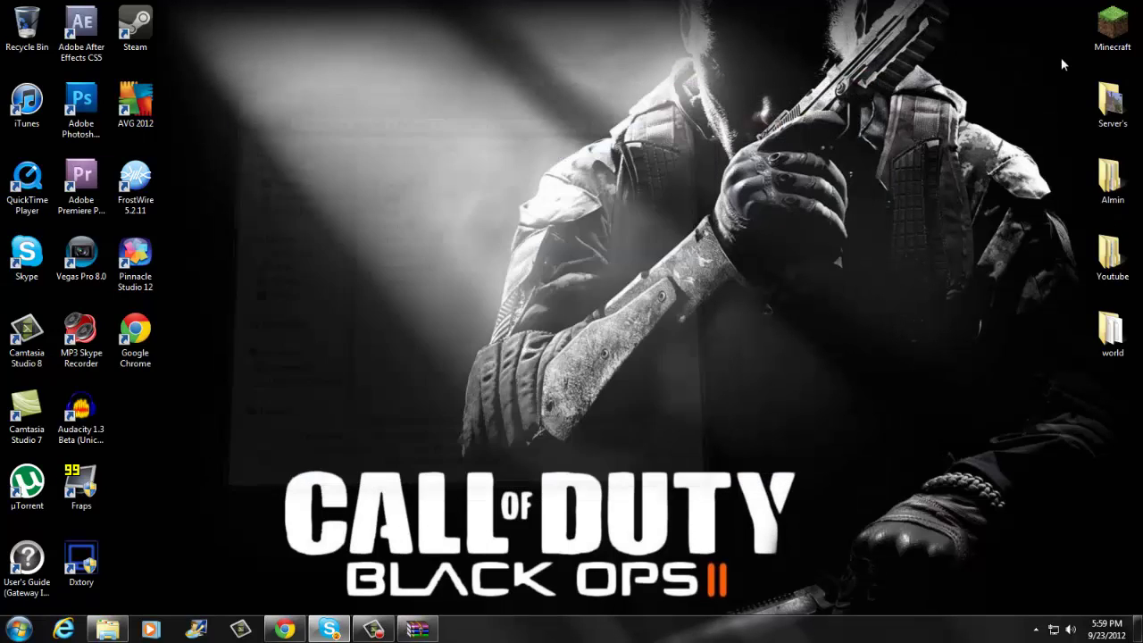
- Run Minecraft, log in with the remembered account, and close the game at its main menu
double_click(1110, 47)
left_click(668, 326)
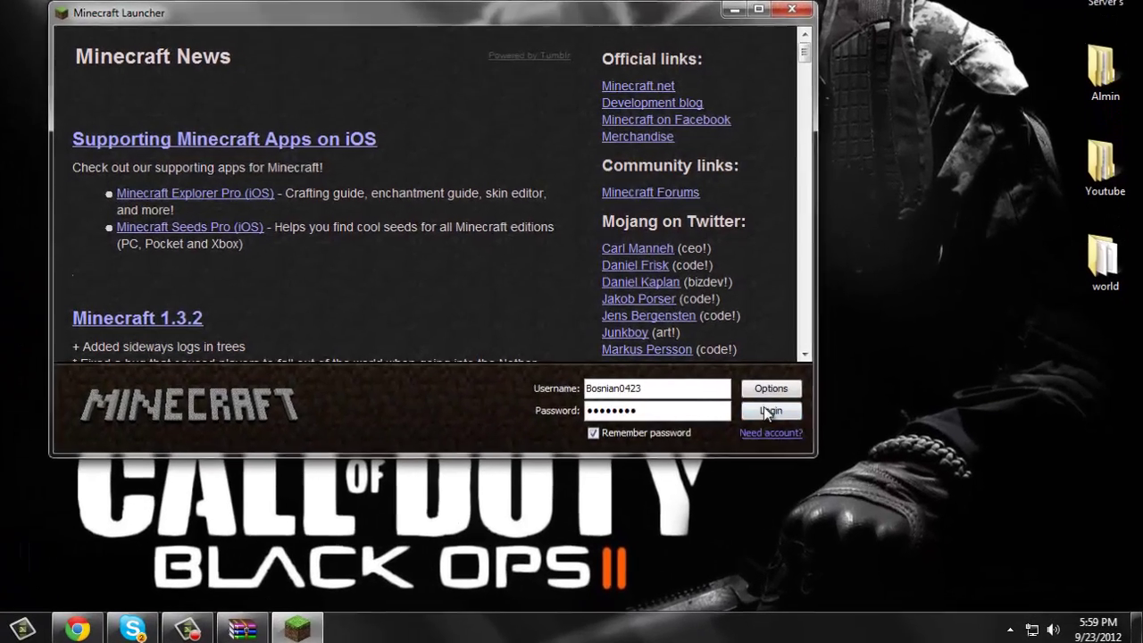
left_click(766, 407)
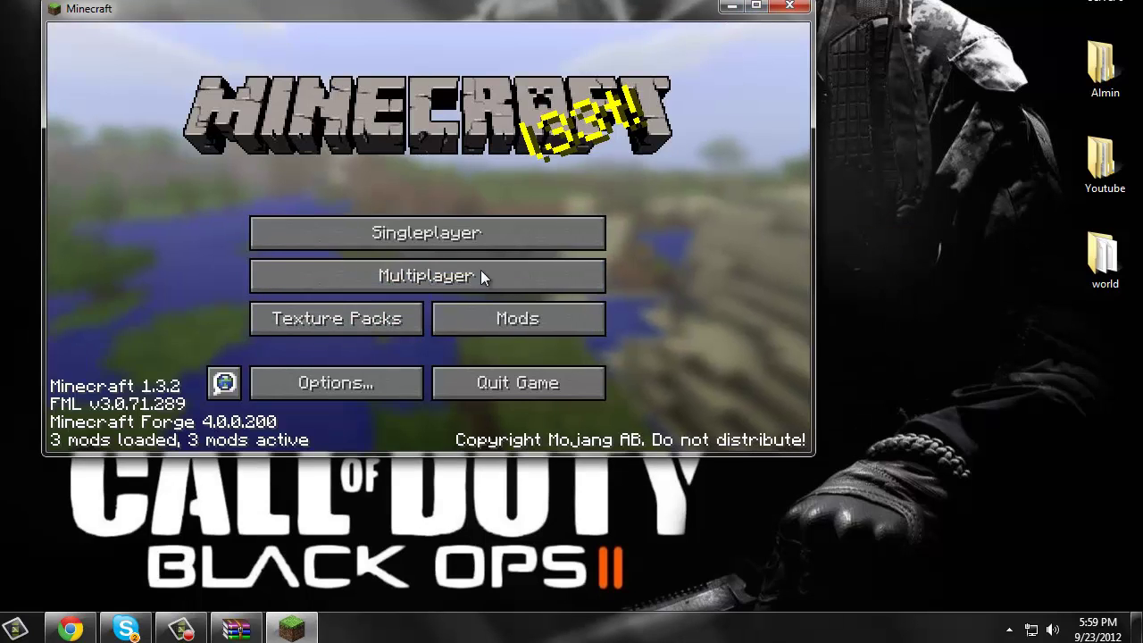
left_click(788, 11)
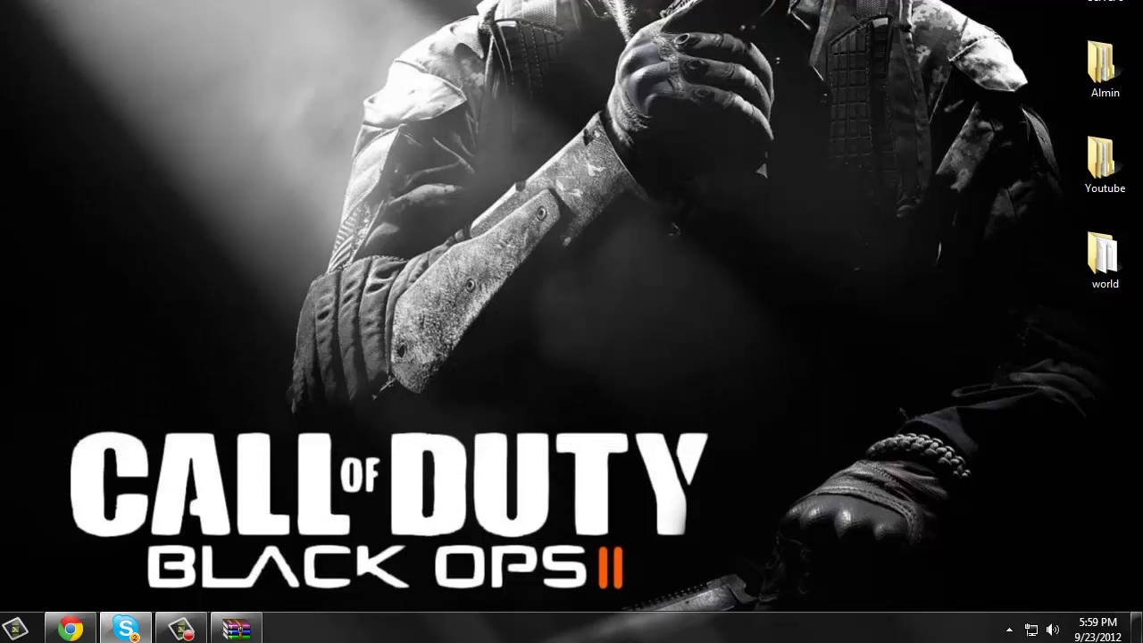
- Open the Roaming folder through %appdata% and go to the mods folder inside .minecraft
key("super")
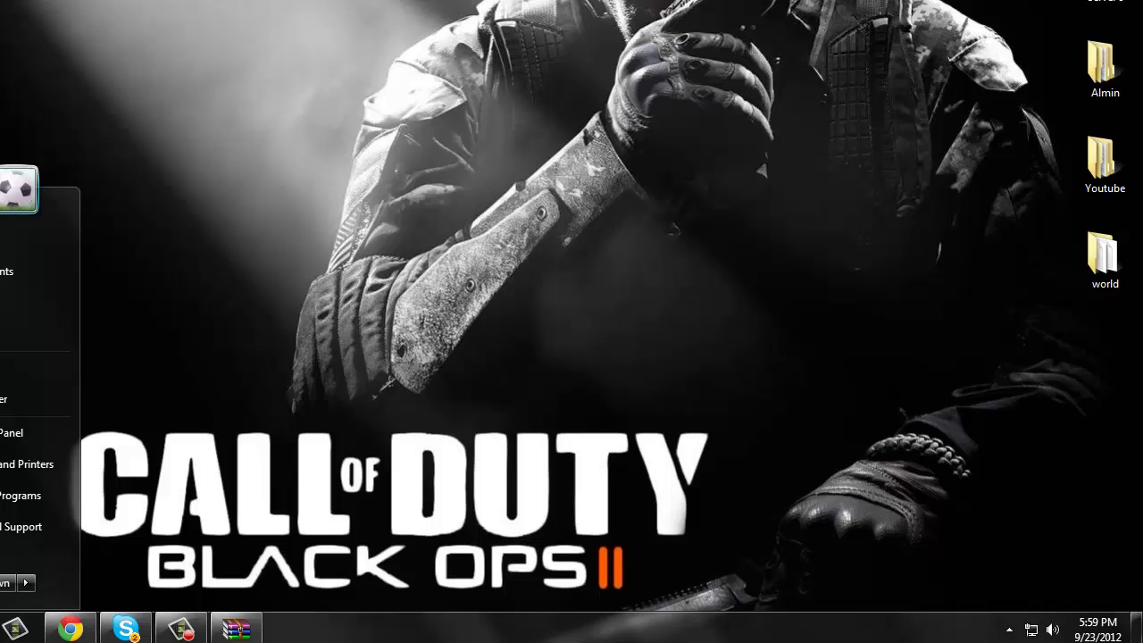
type("%appdata%")
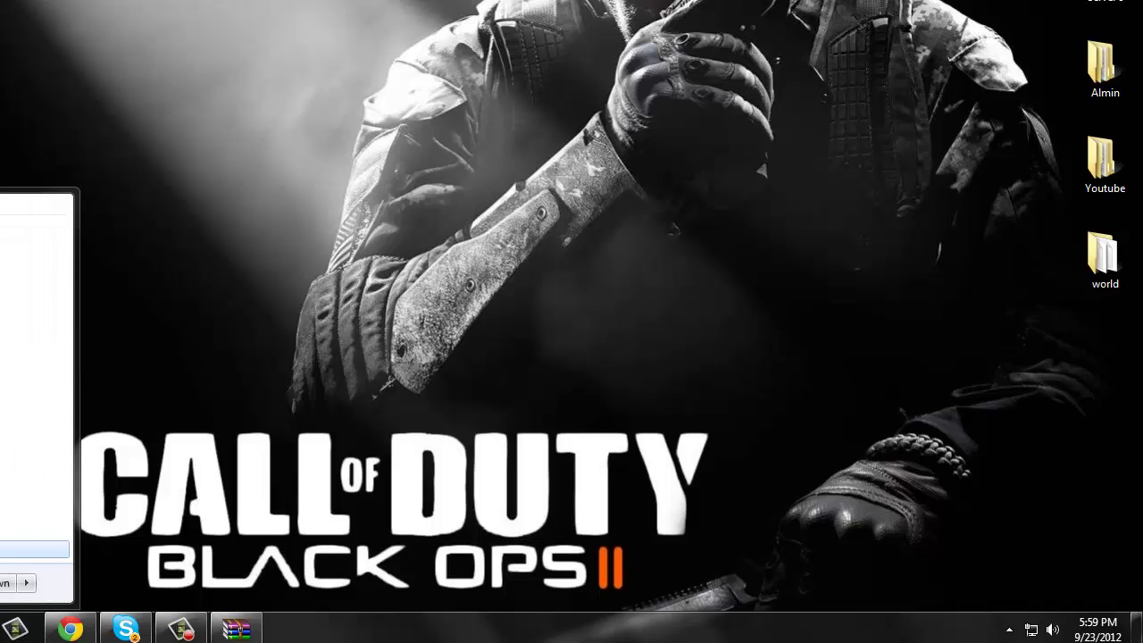
key("Return")
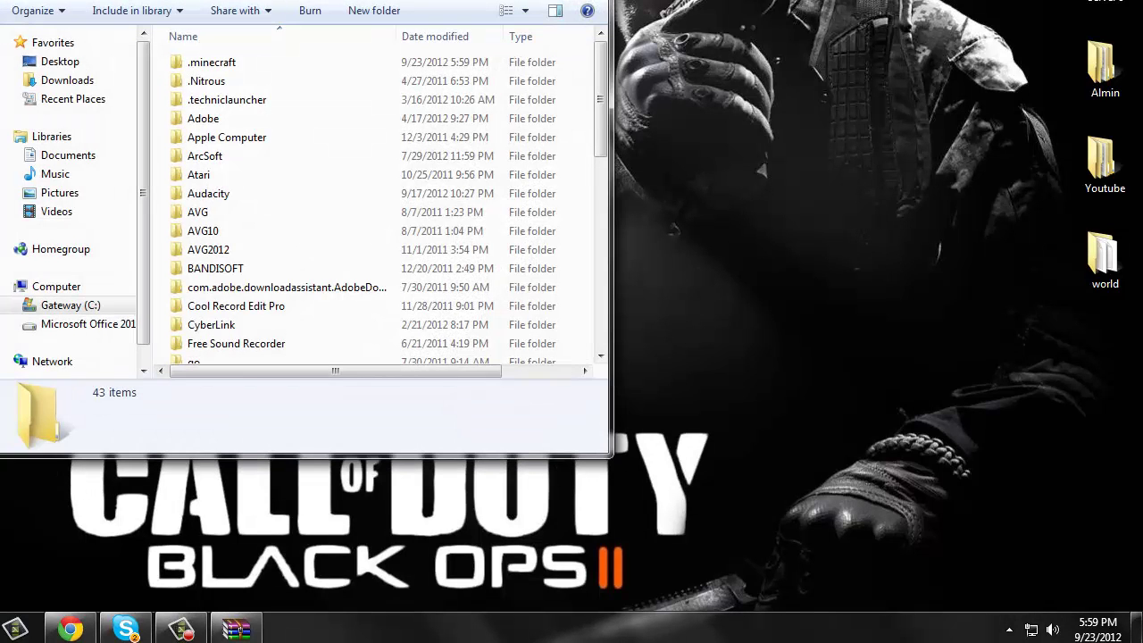
double_click(265, 67)
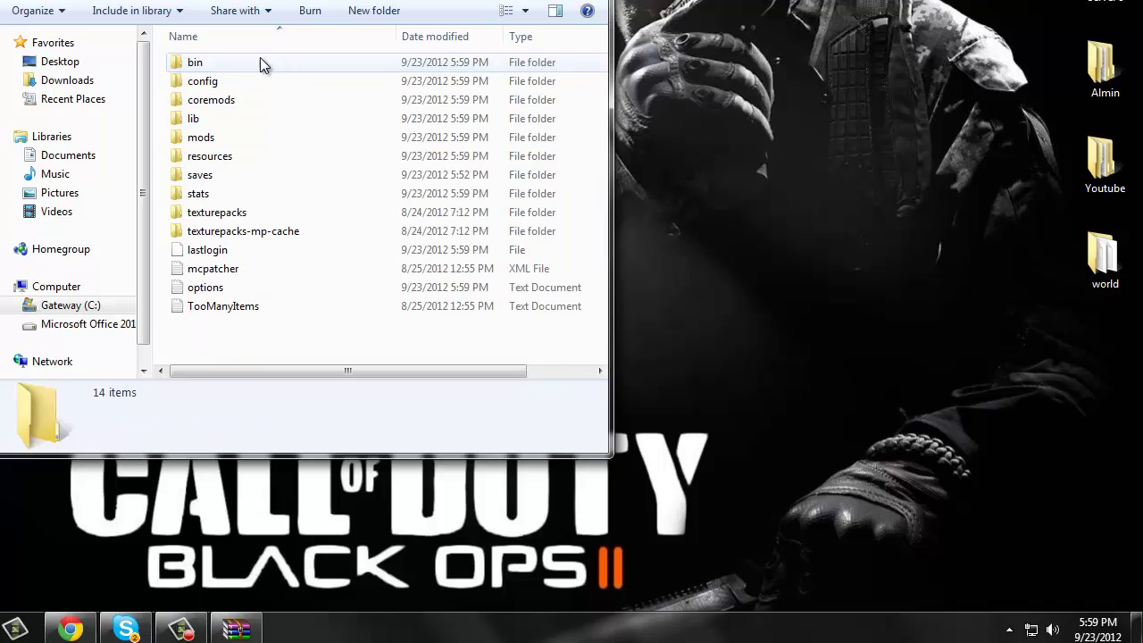
double_click(214, 141)
- Create a new folder named mod_fossil inside the mods folder
right_click(282, 113)
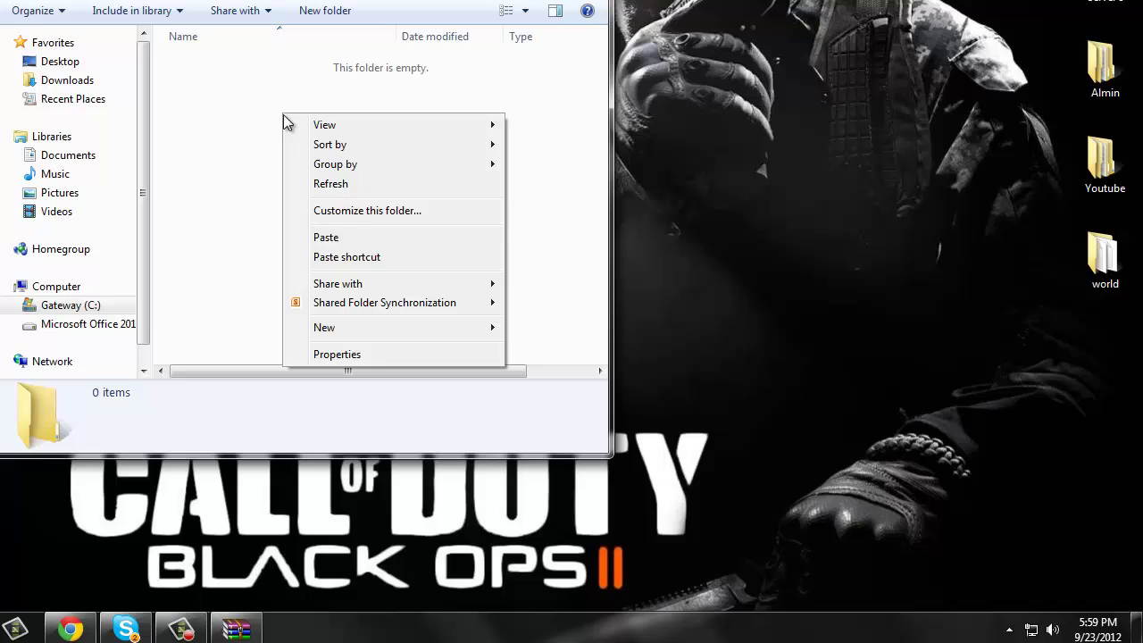
mouse_move(499, 329)
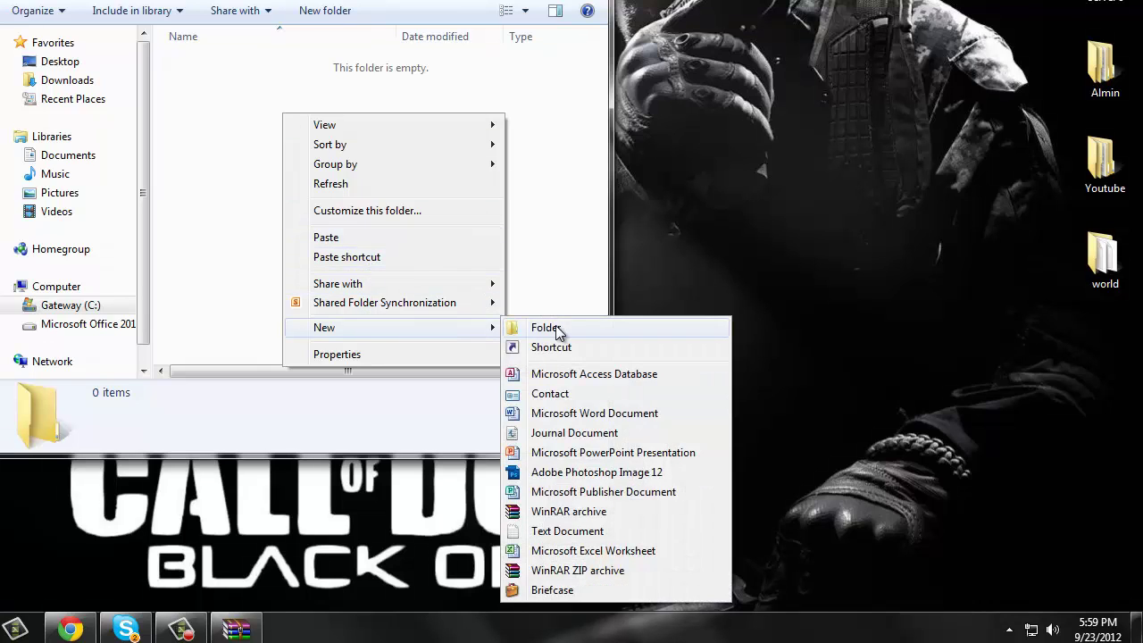
left_click(535, 327)
key("BackSpace")
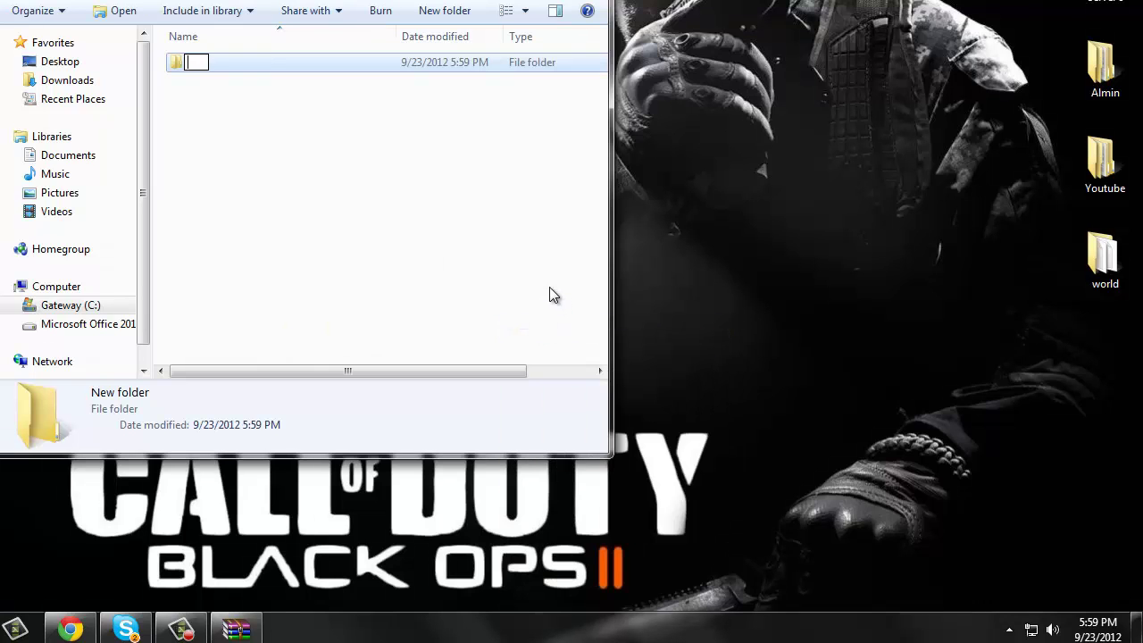
type("mof")
key("BackSpace")
type("d_fossil")
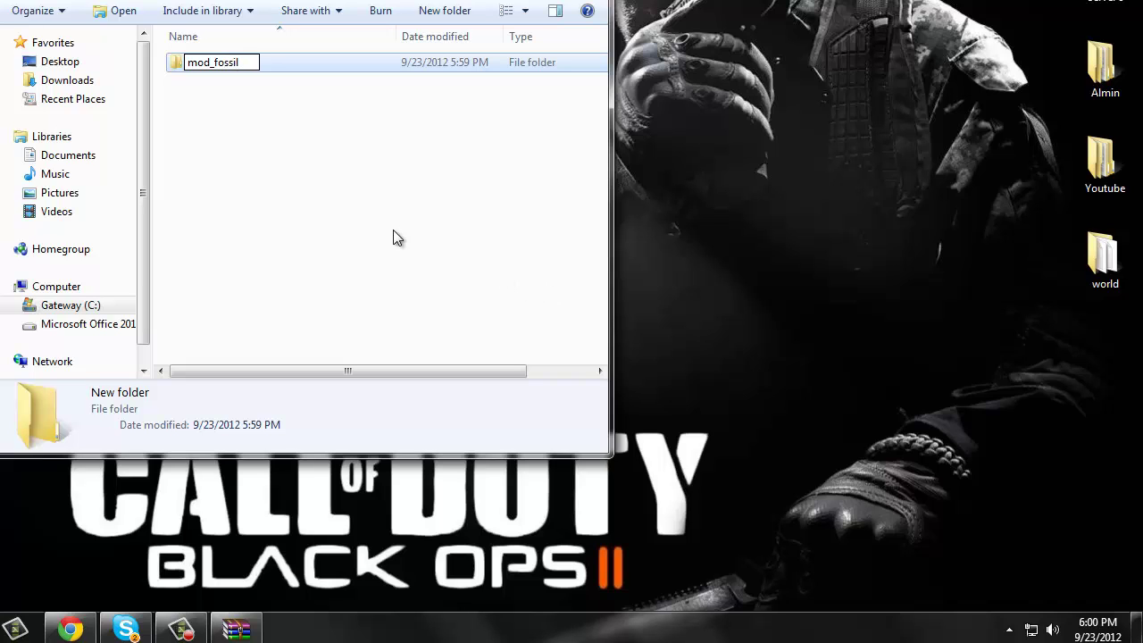
left_click(393, 234)
- Copy mod_Fossil.zip from Downloads in WinRAR into the mod_fossil folder and extract its contents there
double_click(212, 68)
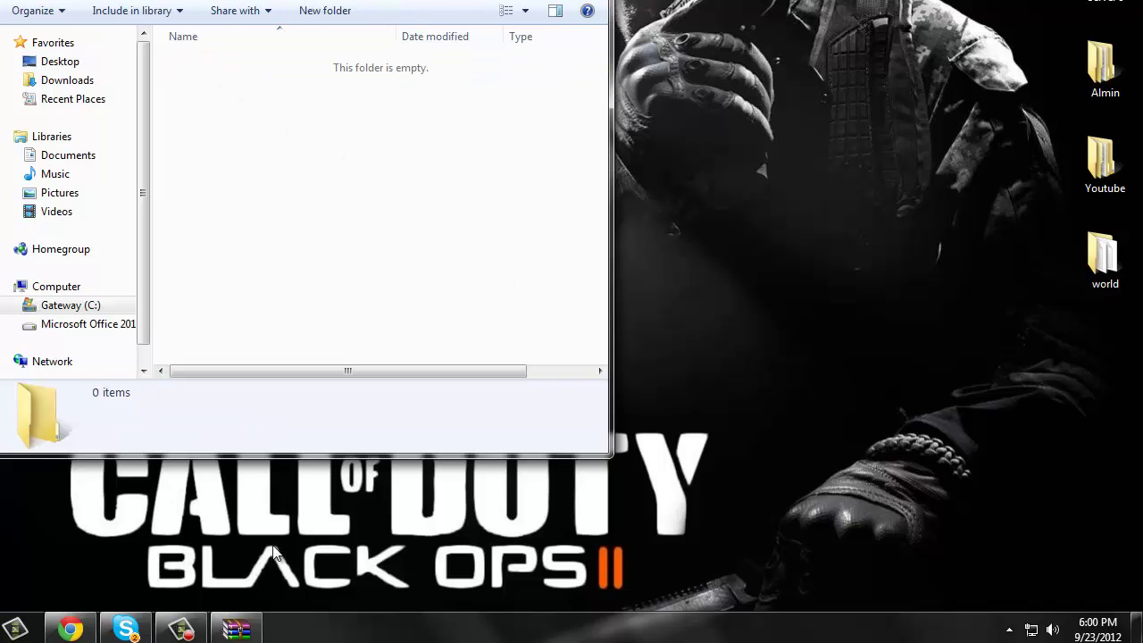
left_click(236, 630)
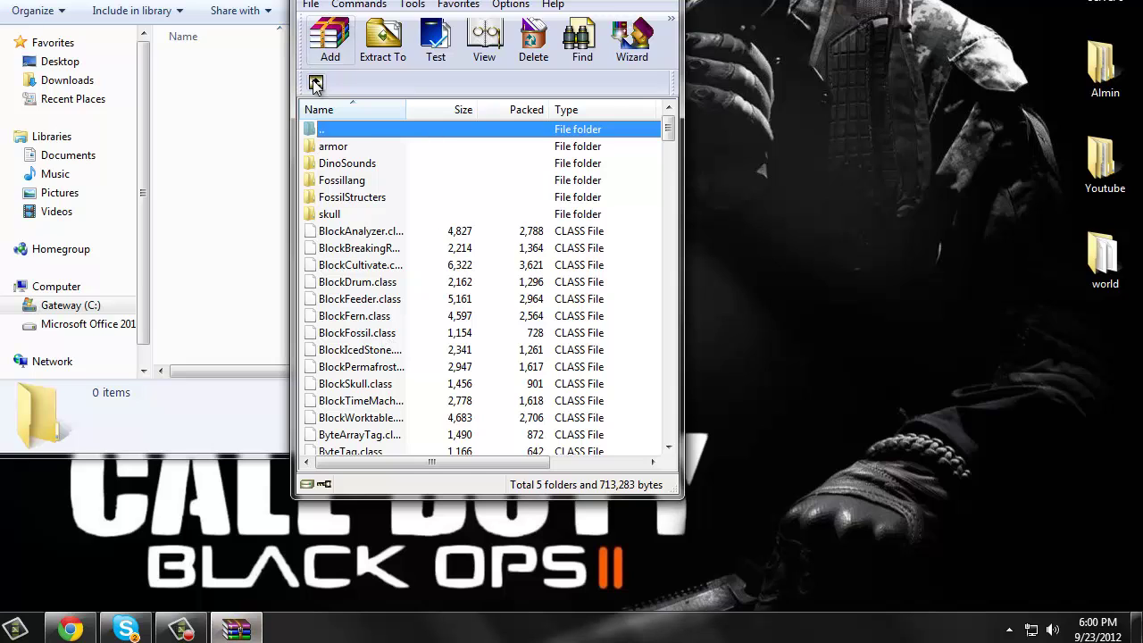
left_click(315, 83)
left_click_drag(385, 182, 269, 198)
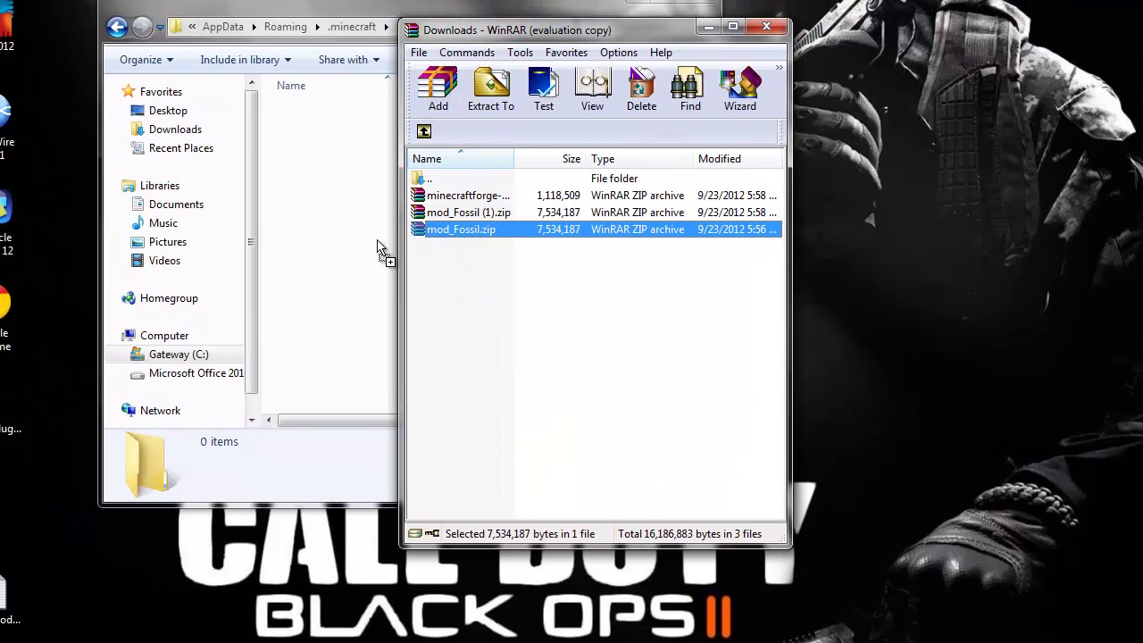
left_click_drag(377, 247, 305, 182)
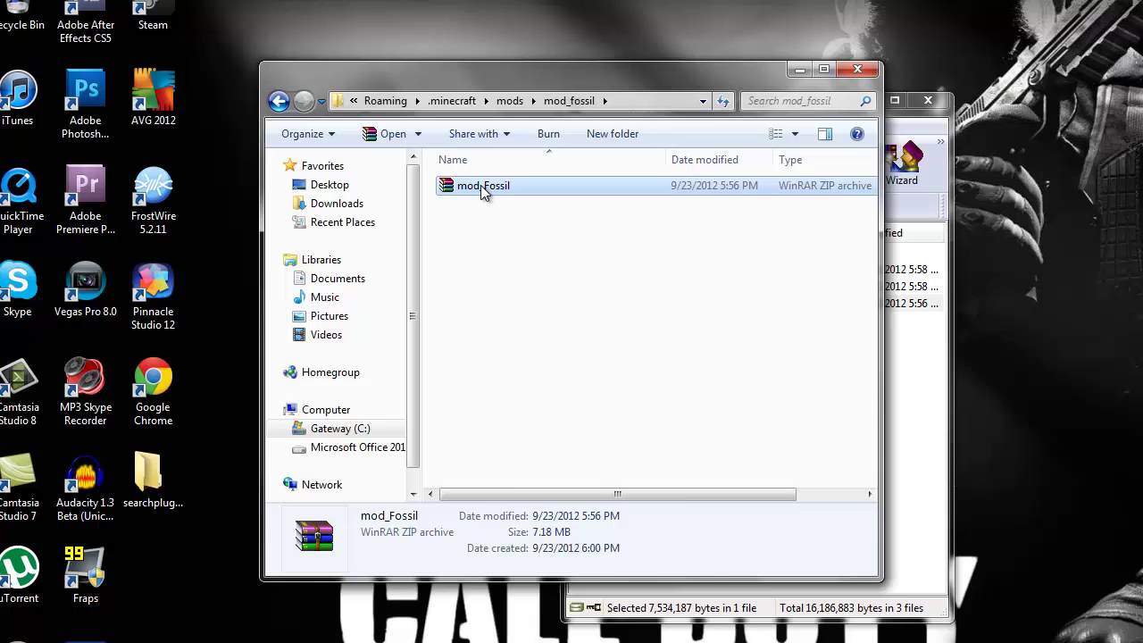
right_click(483, 192)
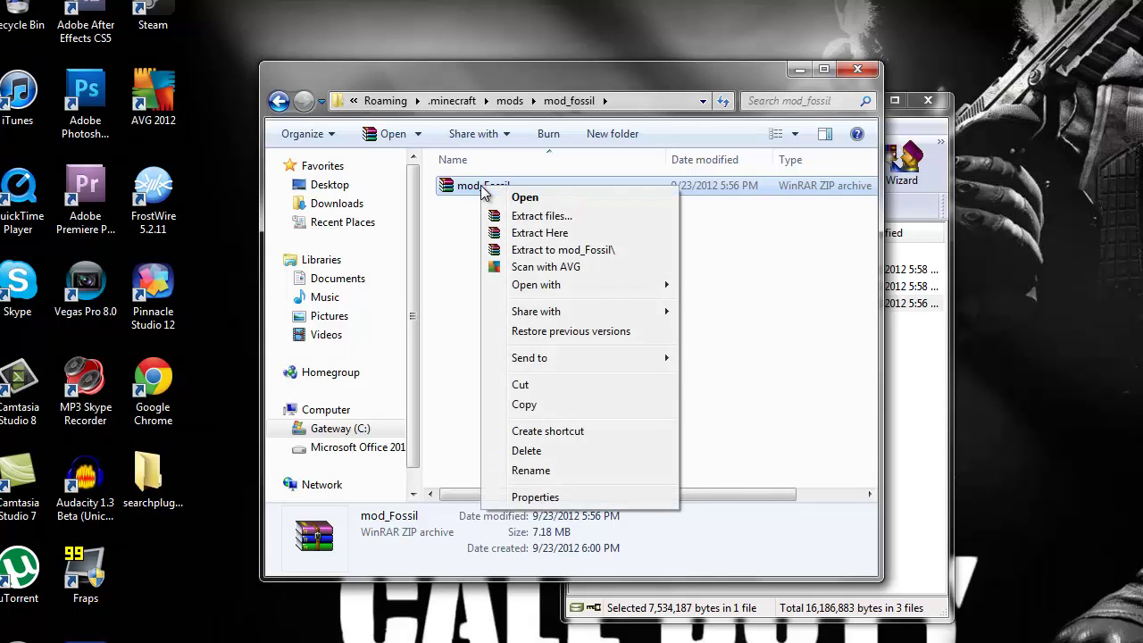
left_click(564, 239)
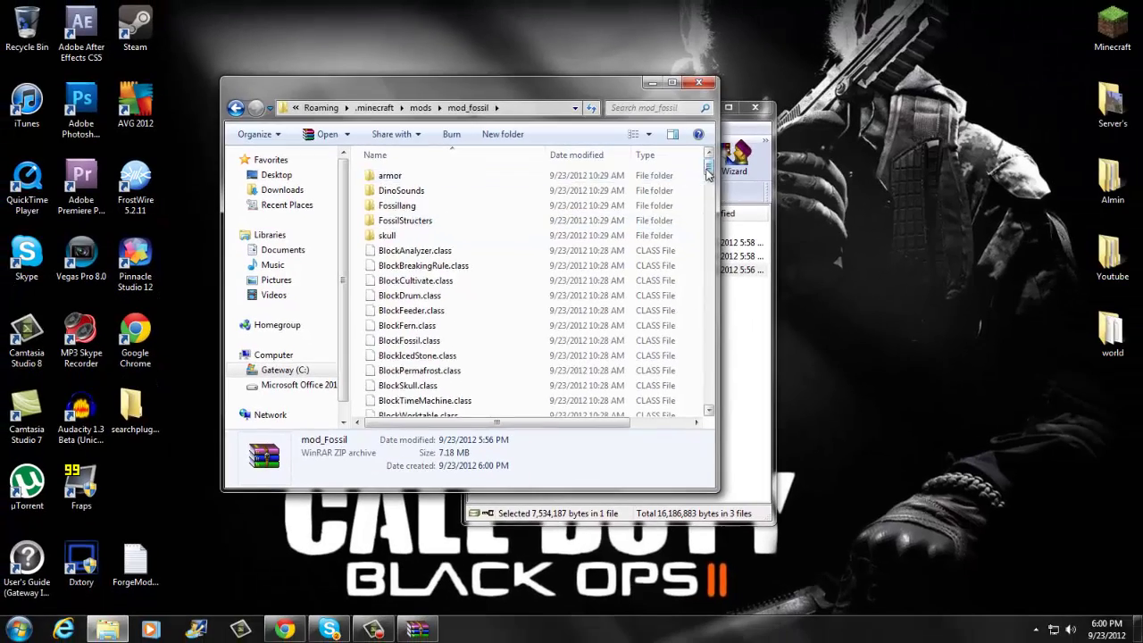
- Delete the mod_Fossil zip archive from the mod_fossil folder and close the folder and WinRAR windows
left_click_drag(870, 171, 870, 277)
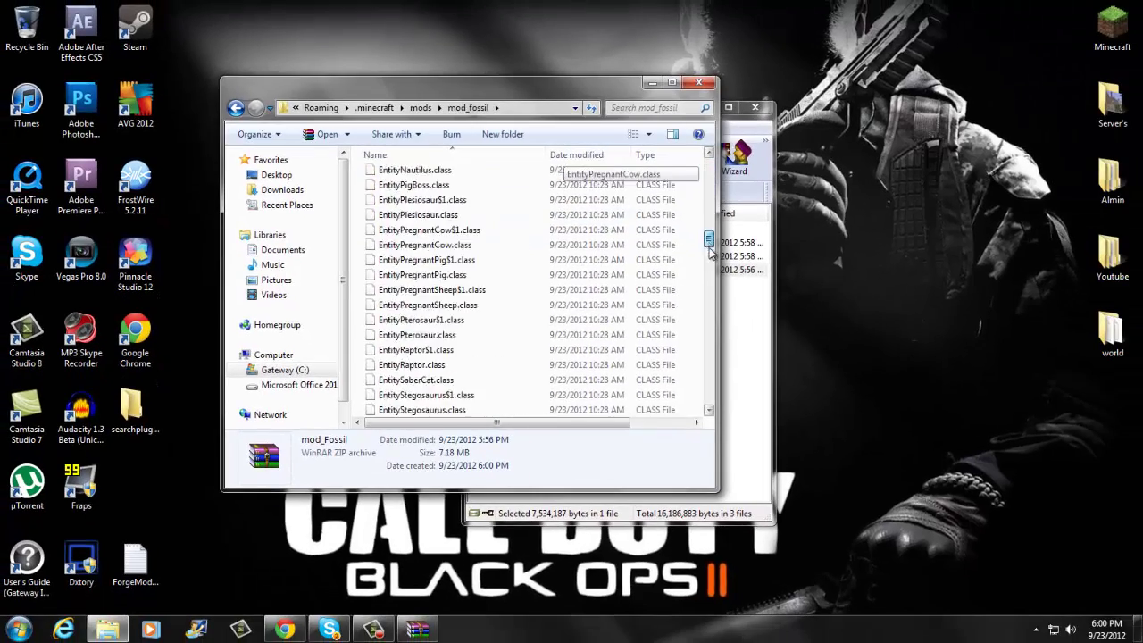
left_click_drag(709, 250, 709, 333)
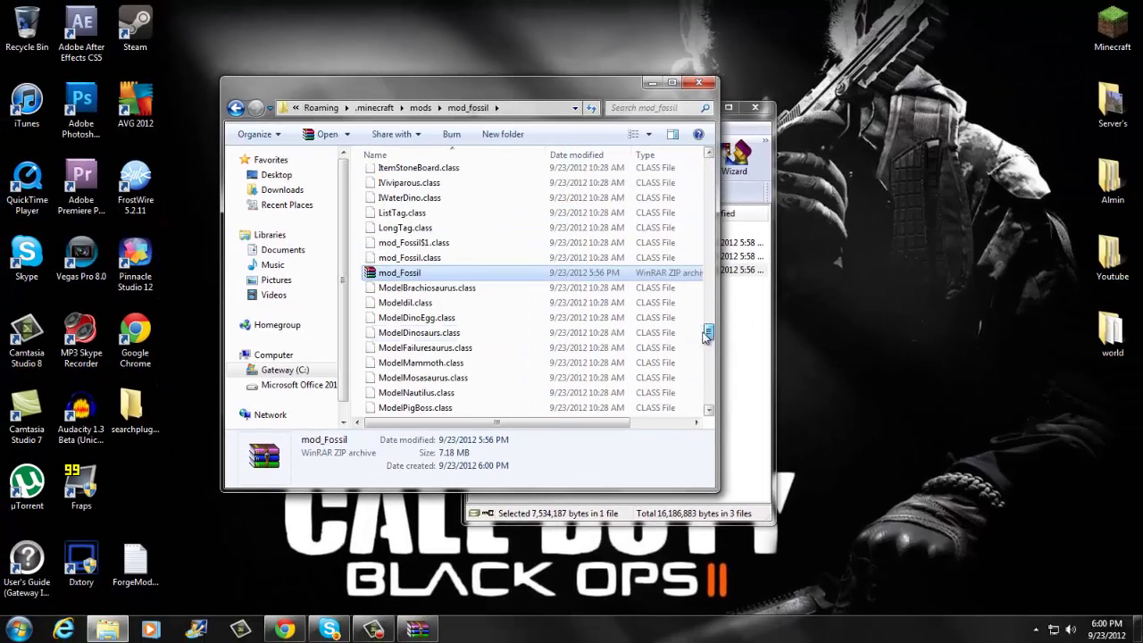
right_click(444, 270)
left_click(486, 477)
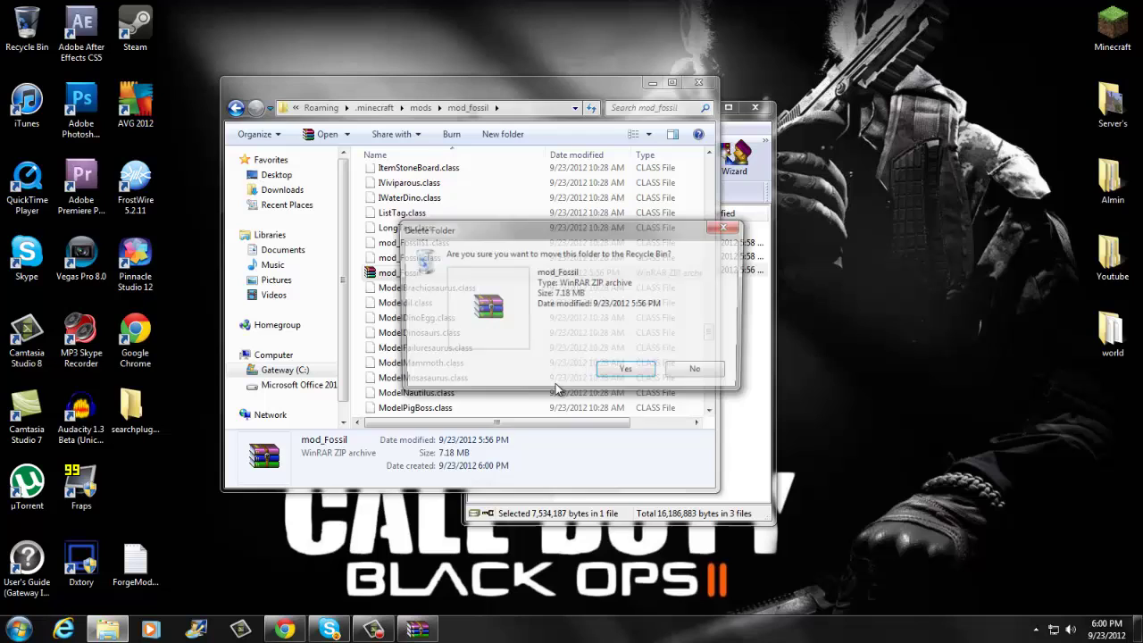
left_click(625, 367)
left_click(699, 83)
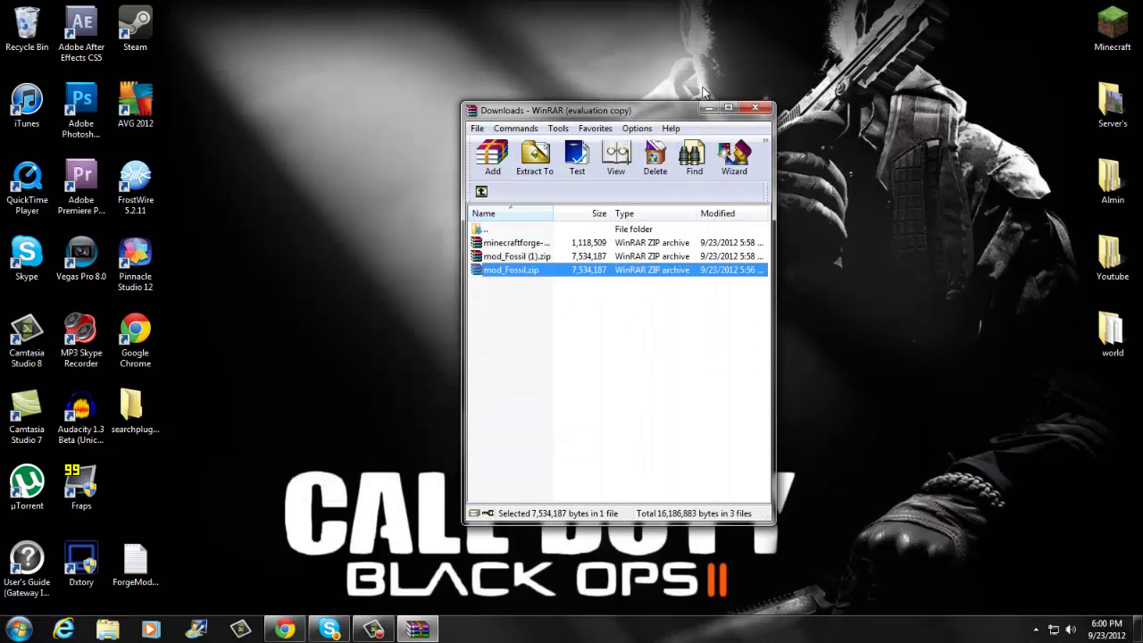
left_click(759, 109)
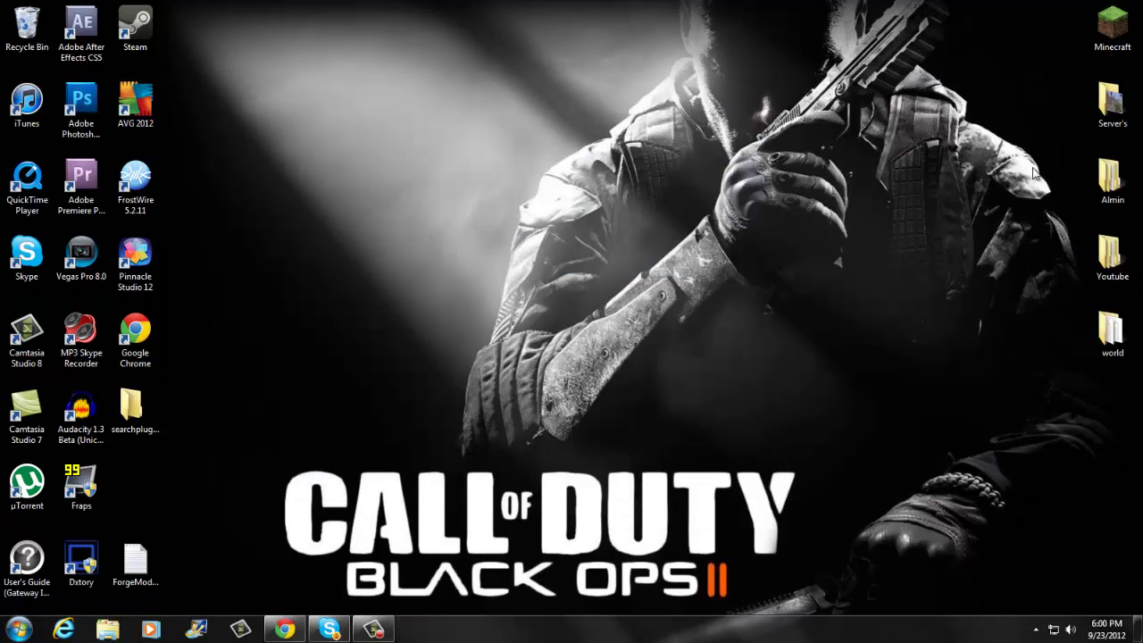
- Run Minecraft again, log in with the remembered account, and maximize the game window
double_click(1112, 28)
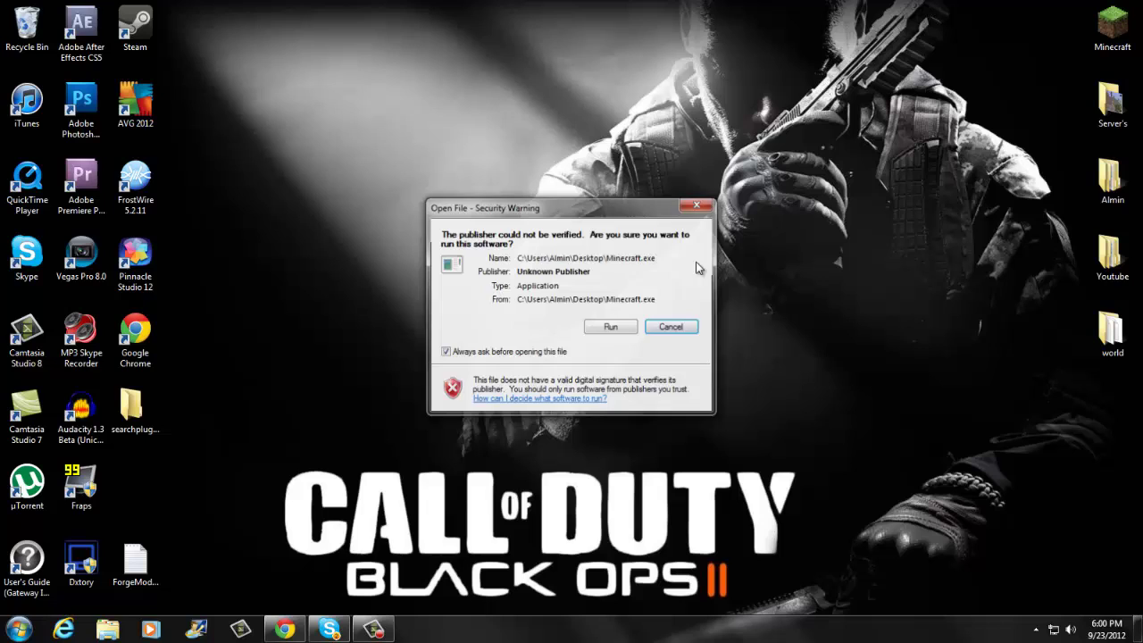
left_click(610, 329)
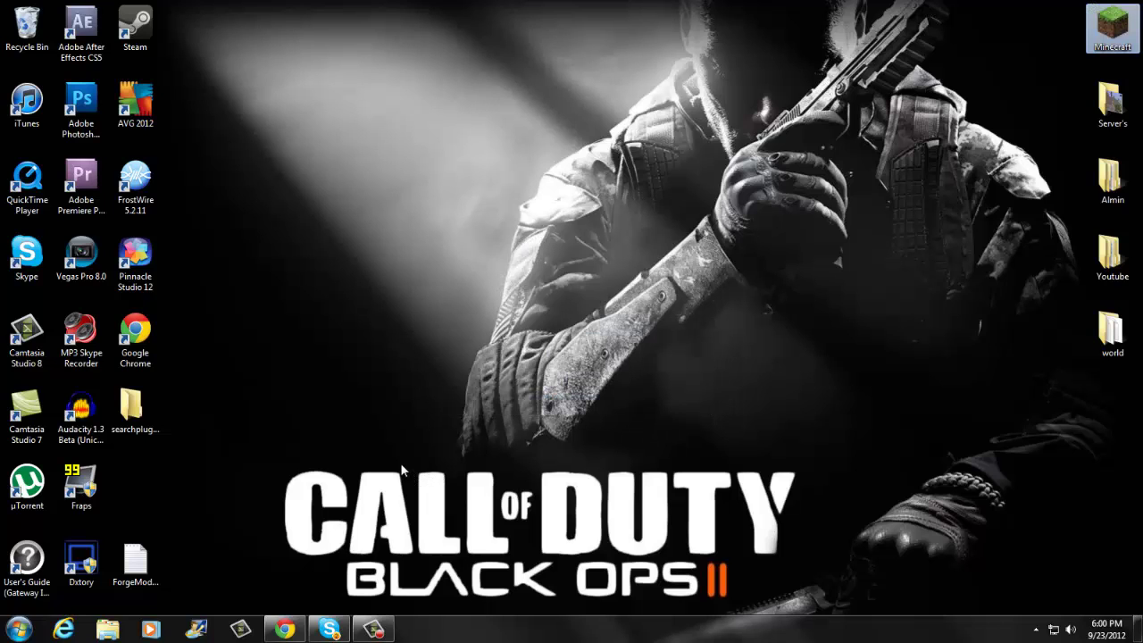
left_click(839, 457)
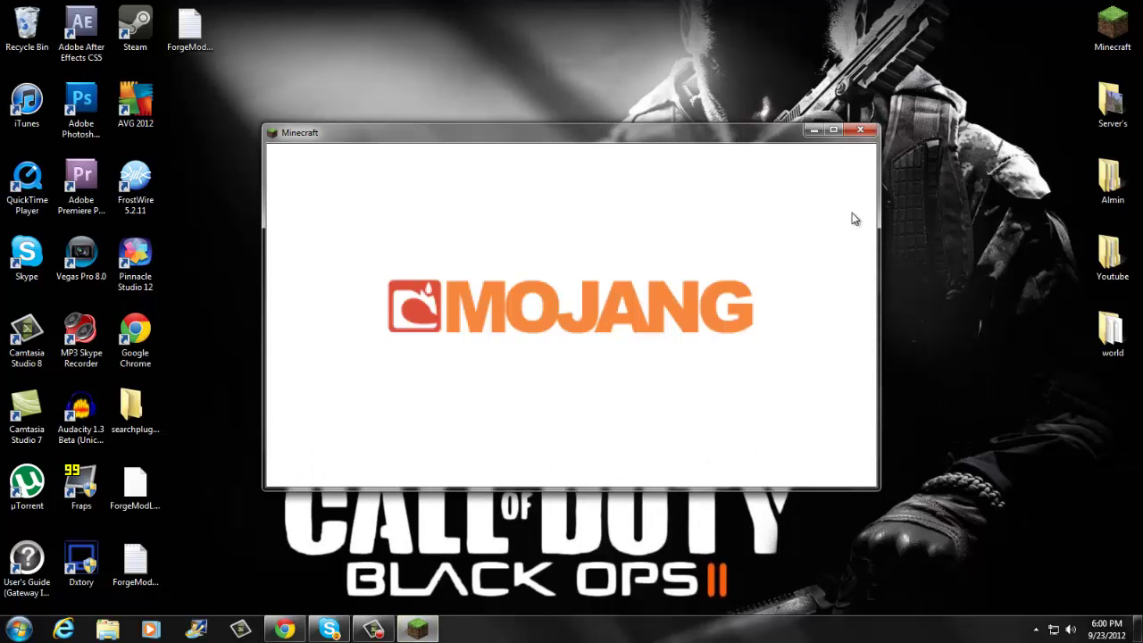
left_click(833, 130)
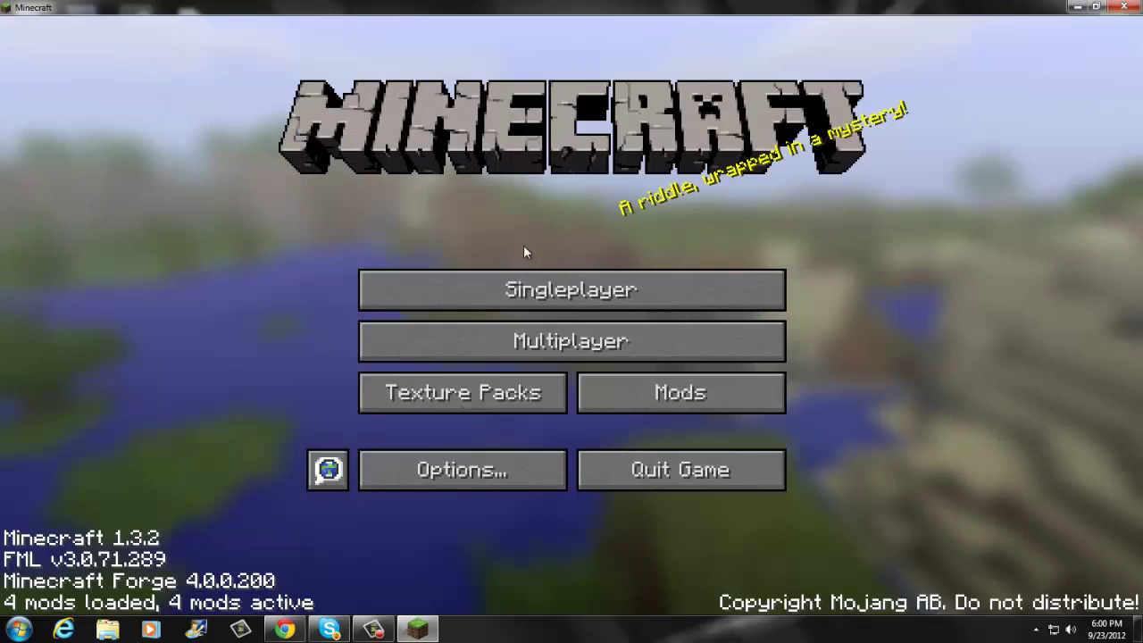
- Load a saved singleplayer world to try out the installed mod
left_click(512, 301)
left_click(426, 277)
left_click(410, 524)
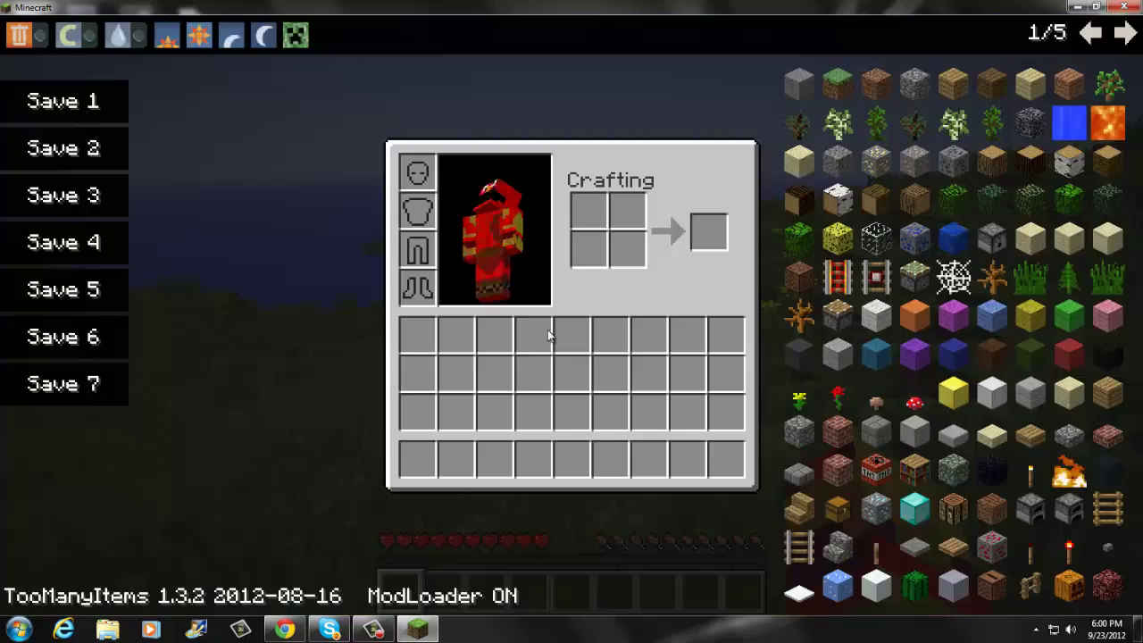
- Lower the game's music volume to 3% in the options and return to the world
key("e")
key("Escape")
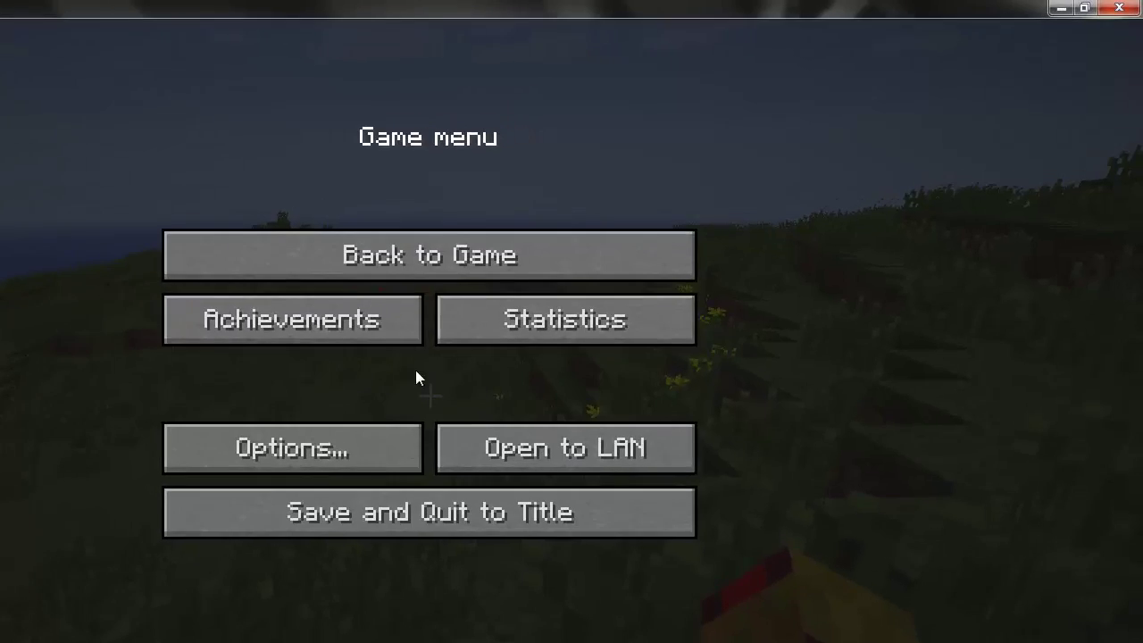
left_click(377, 427)
left_click(40, 175)
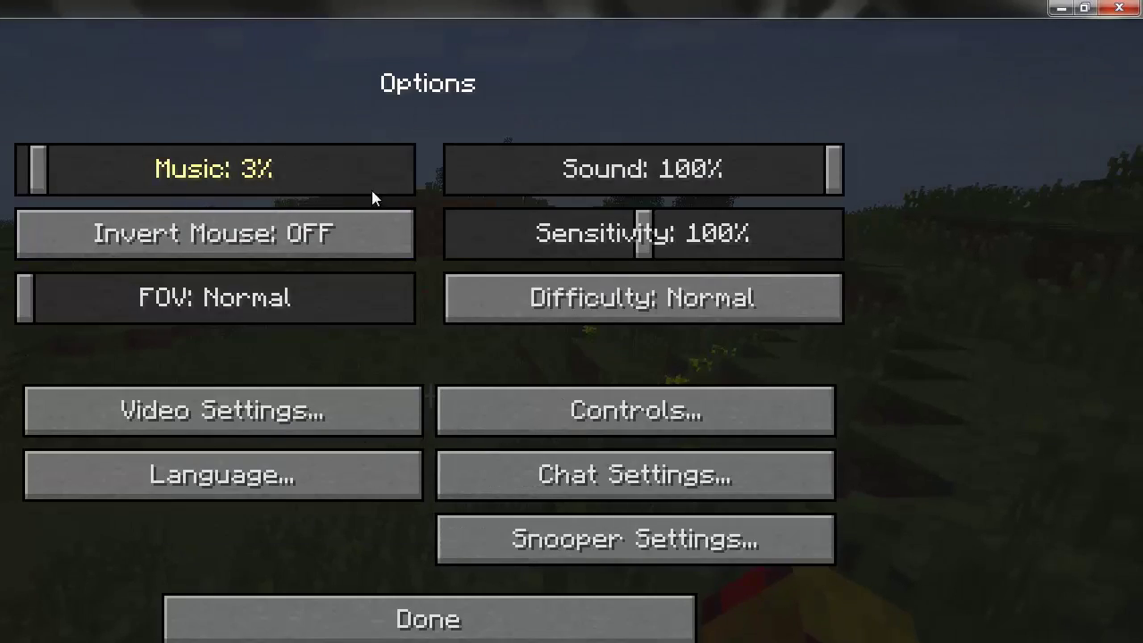
key("Escape")
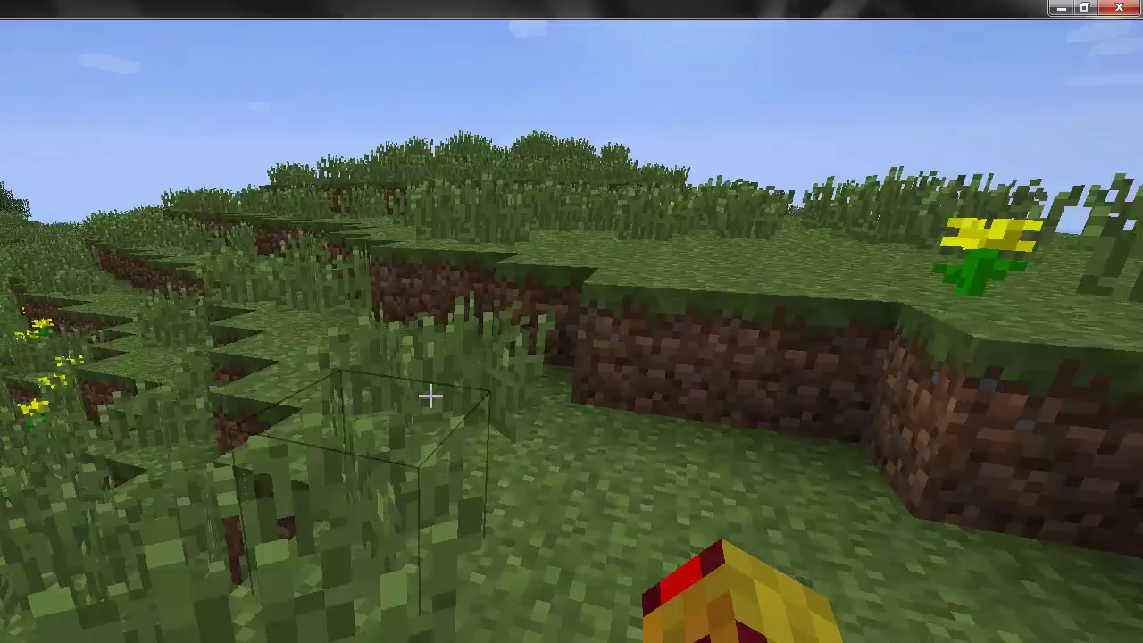
- Go to page 4 of the inventory's item list and add a tan egg, a striped shell item and the grey skull-like item
key("e")
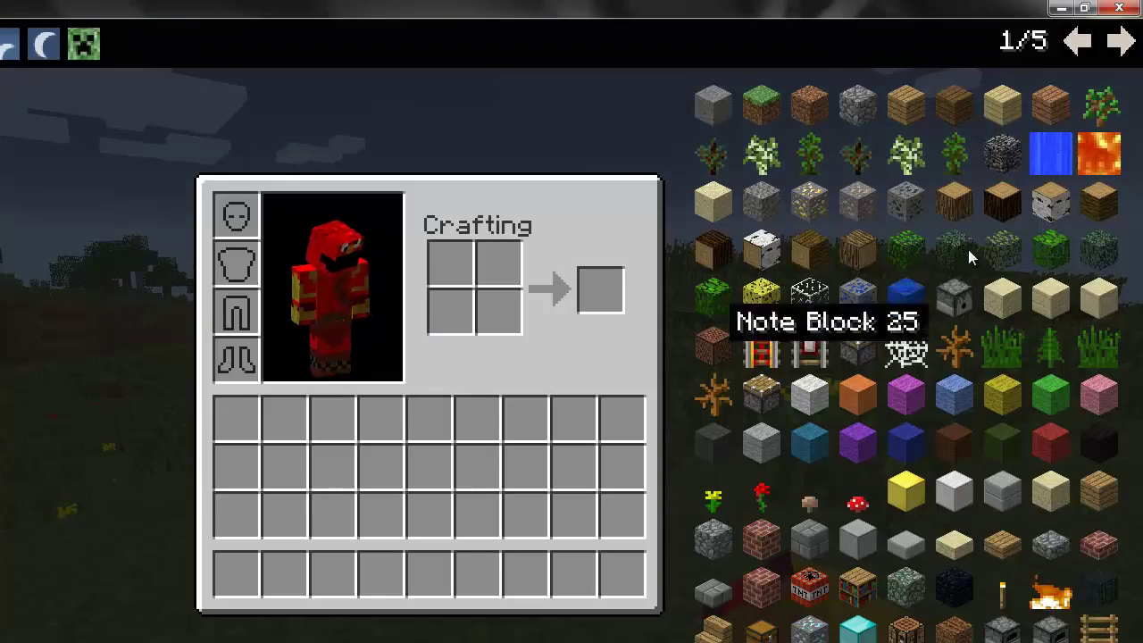
left_click(1121, 42)
left_click(1120, 43)
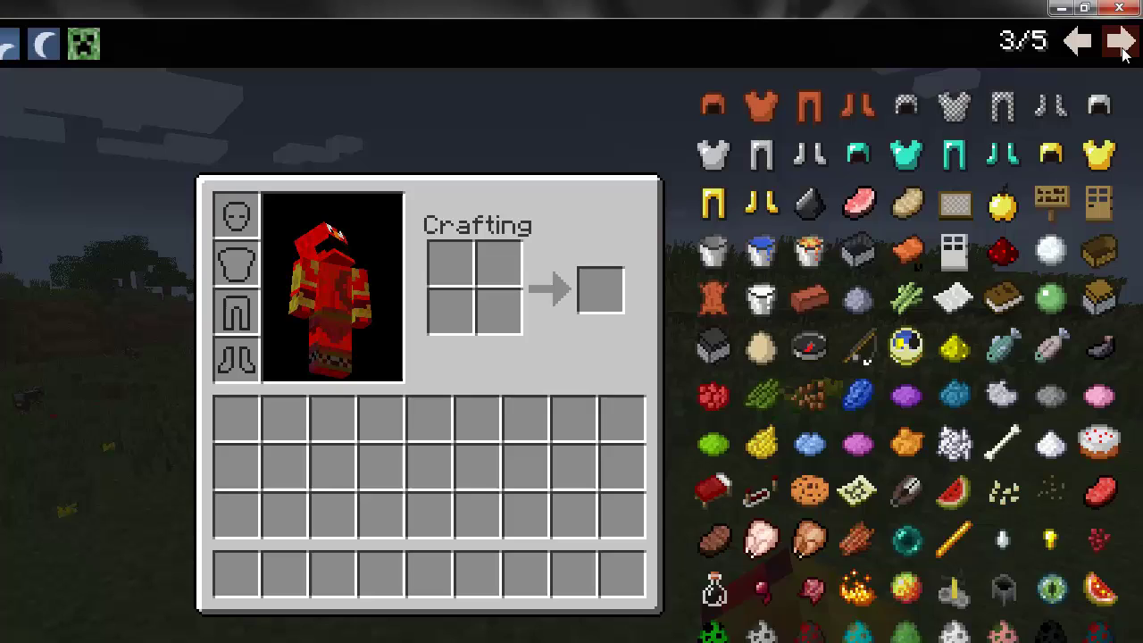
left_click(1119, 43)
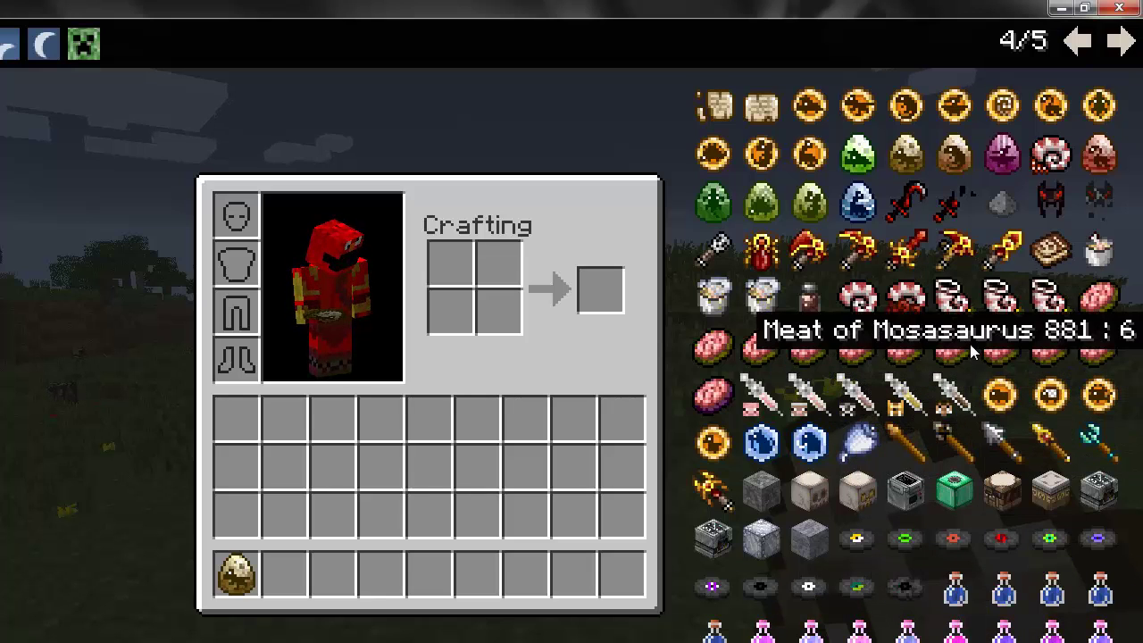
left_click(953, 294)
left_click(717, 250)
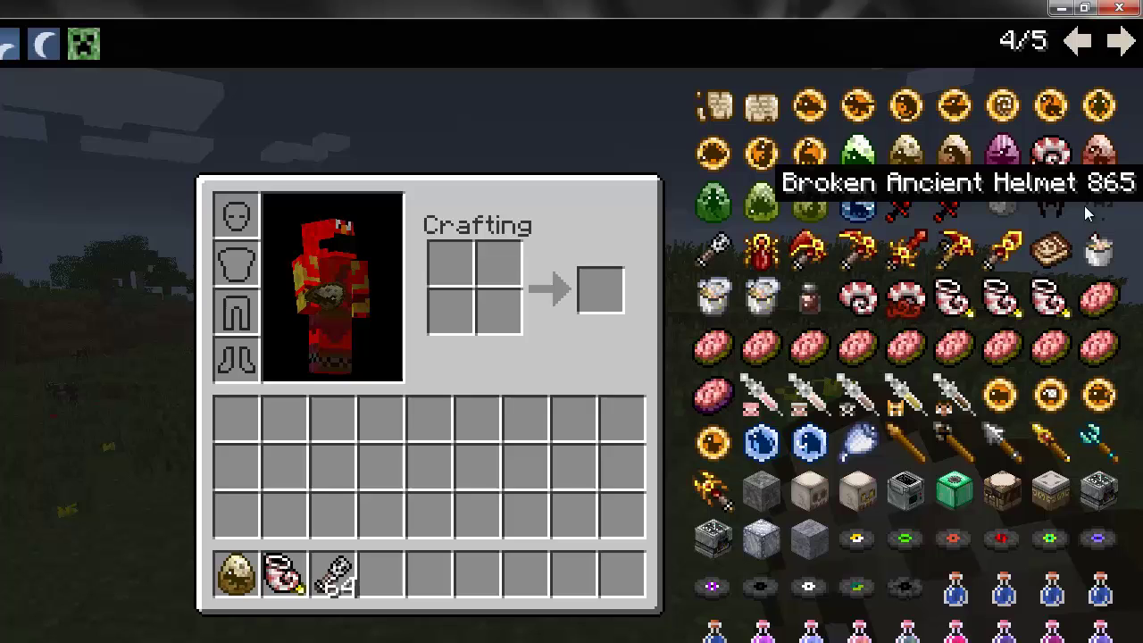
- Add the Ancient Helmet, the black-and-red sword, the Scarab Sword, the brown egg and the purple egg to the hotbar
left_click(1039, 205)
left_click(922, 214)
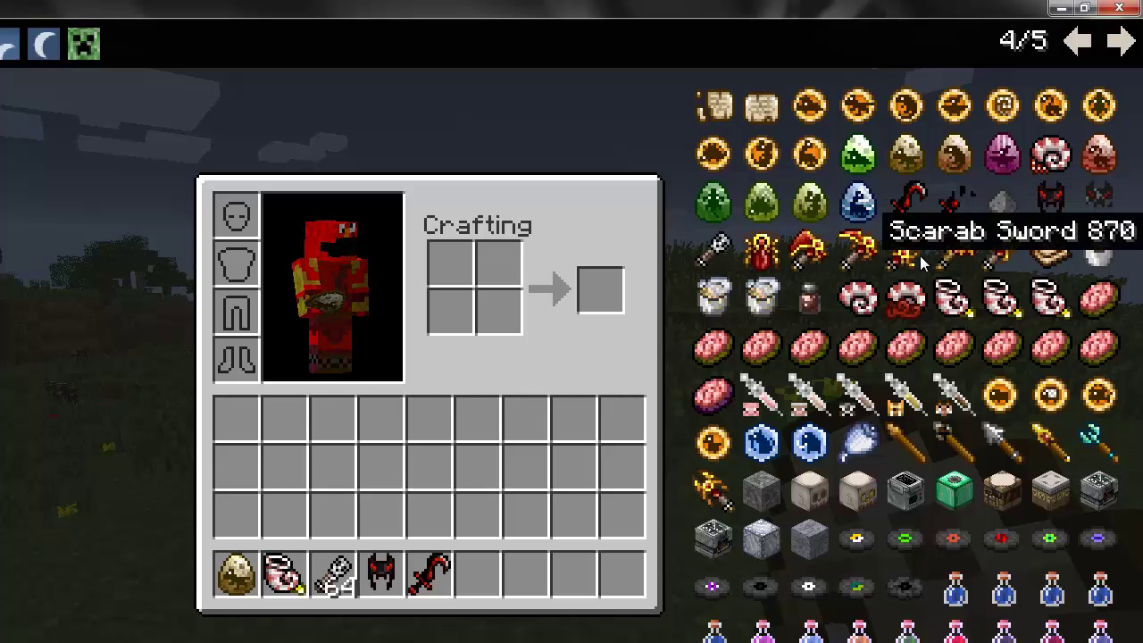
left_click(920, 255)
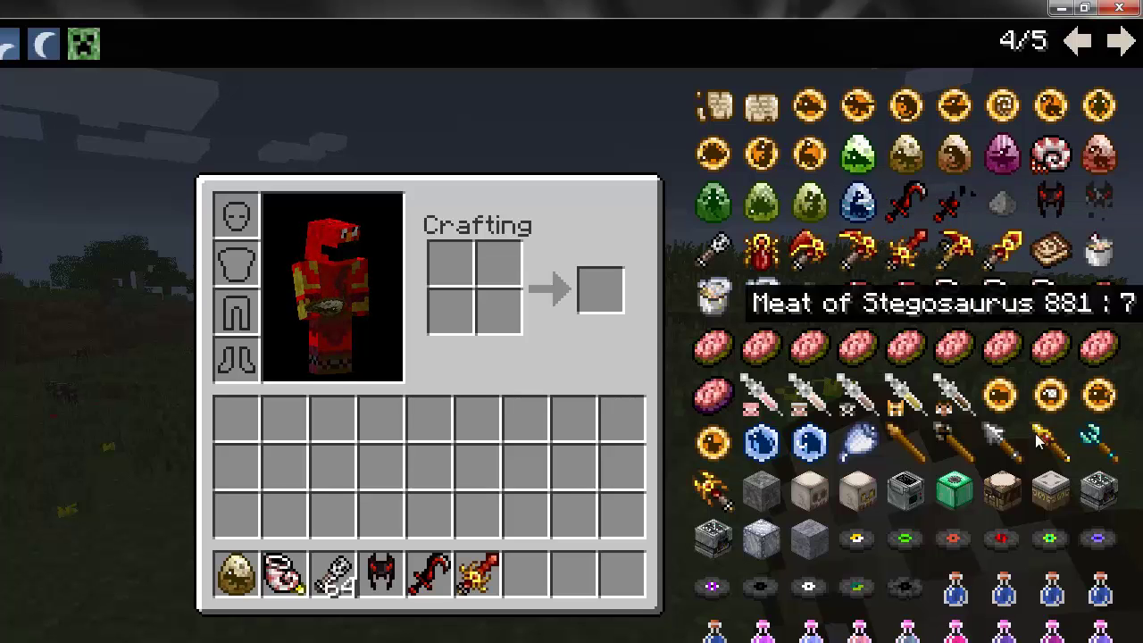
left_click(950, 159)
left_click(1001, 156)
- Return to the world and place the purple and brown eggs on the grass
key("e")
key("3")
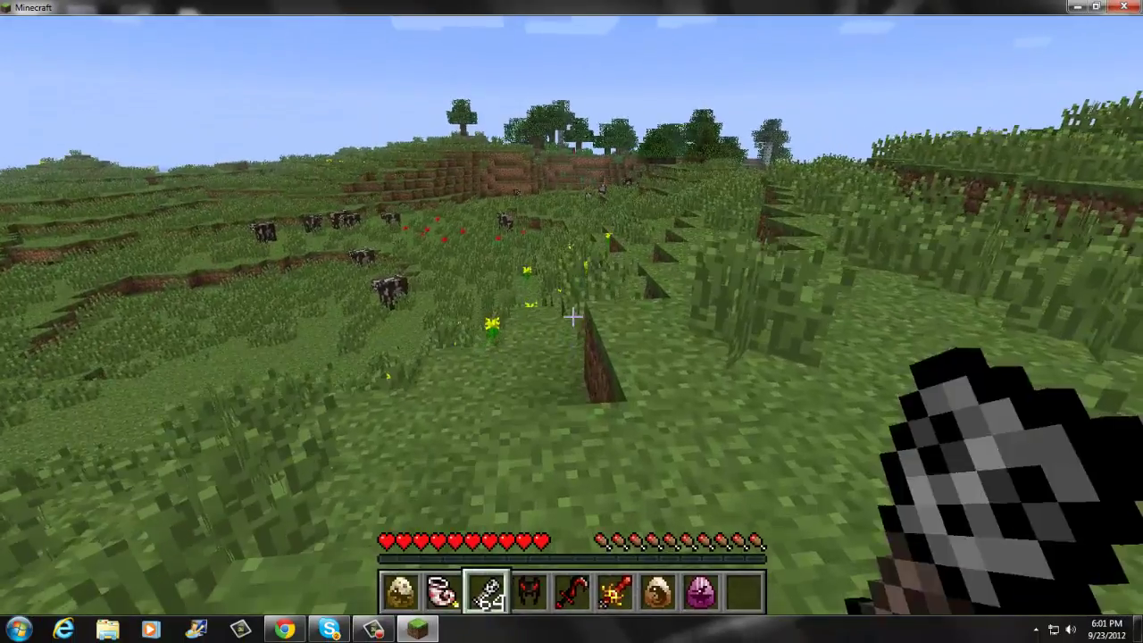
scroll(572, 315, "down", 5)
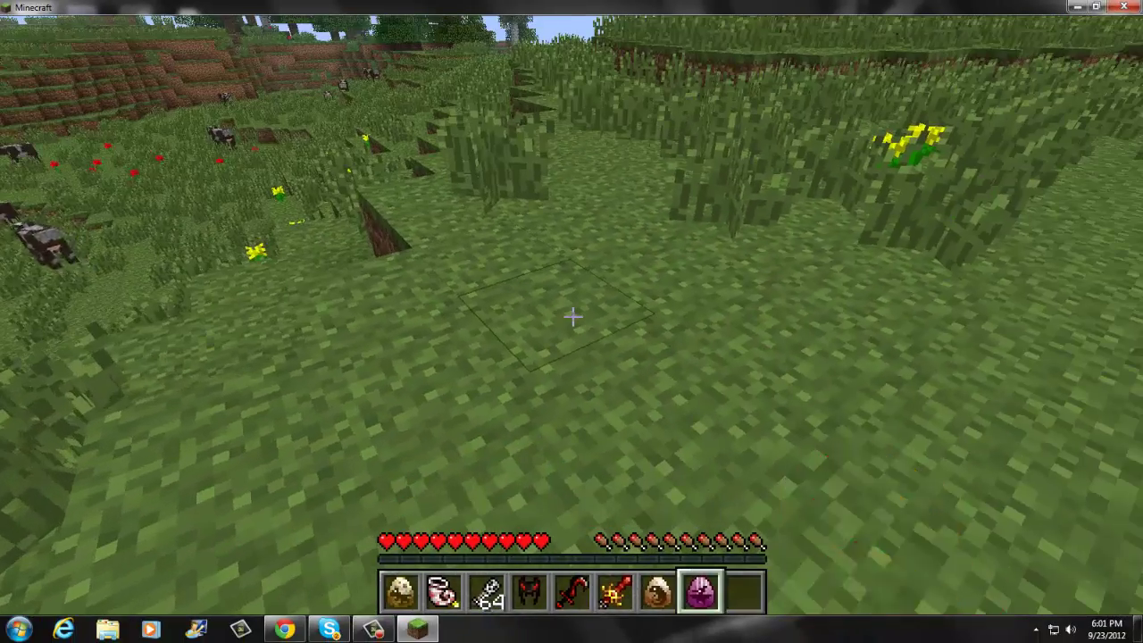
right_click(571, 315)
scroll(572, 315, "up", 1)
right_click(571, 315)
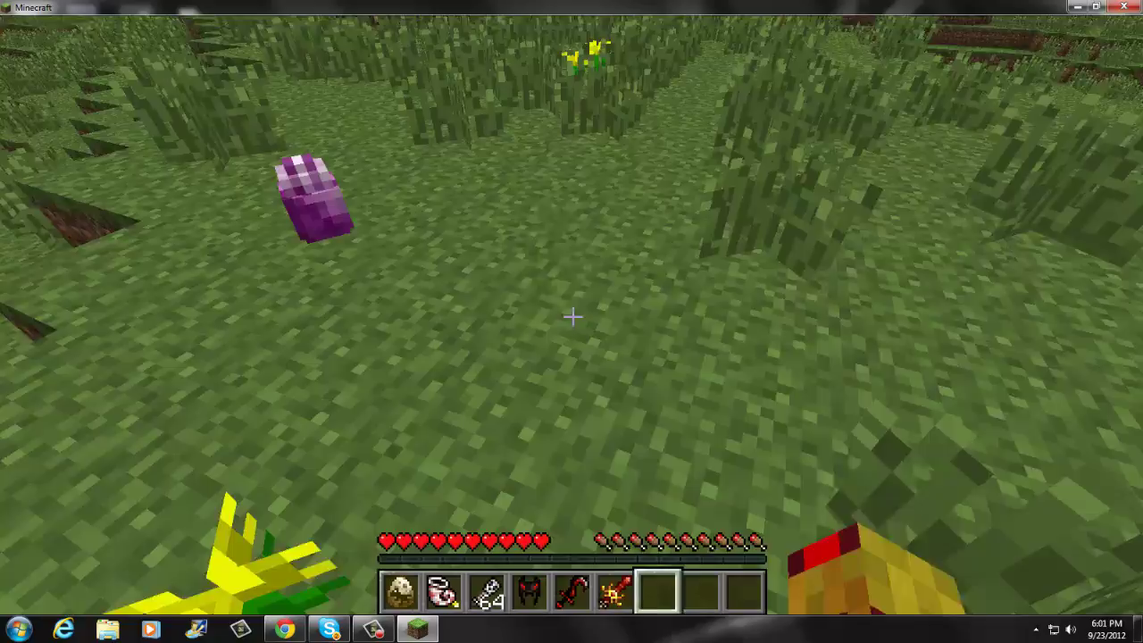
- Equip the Ancient Helmet from the hotbar on the character
scroll(571, 315, "up", 1)
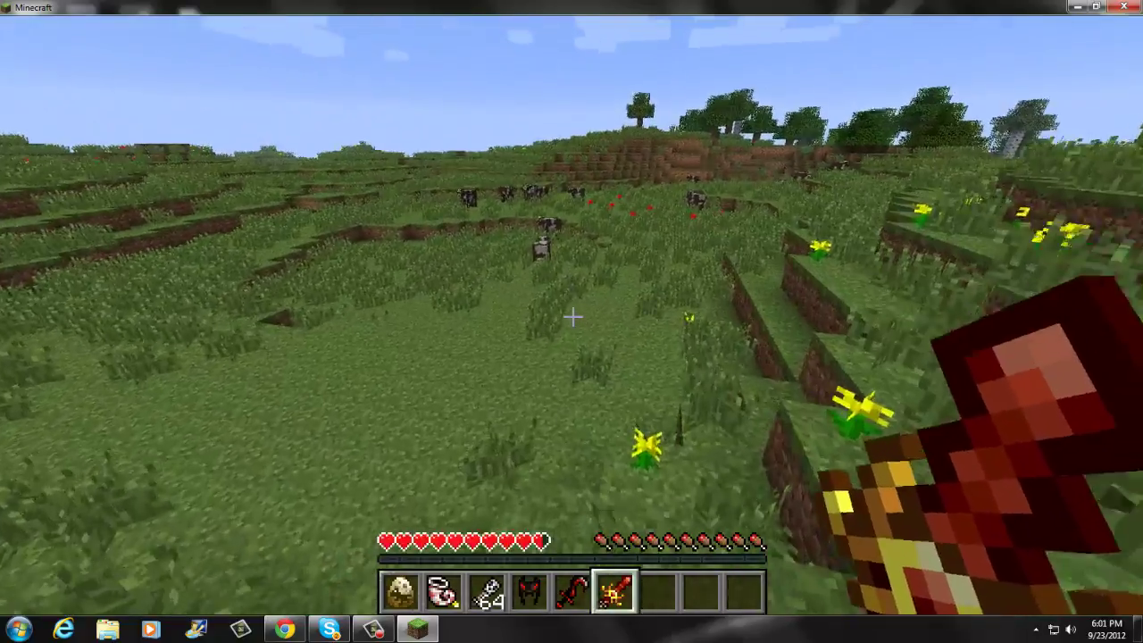
scroll(572, 315, "up", 2)
key("e")
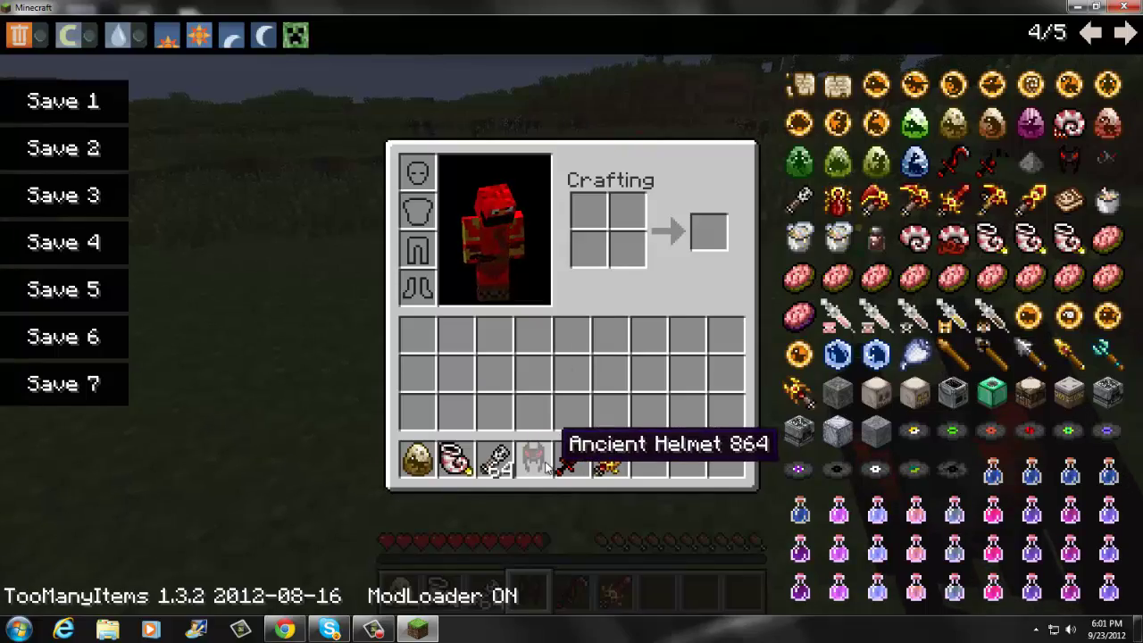
key("e")
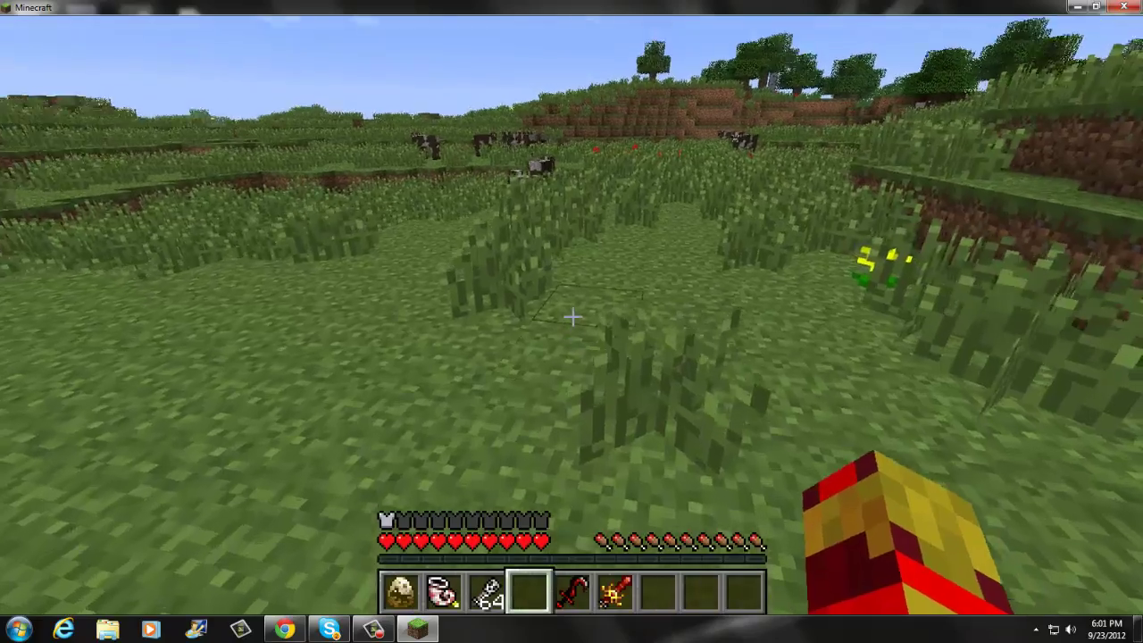
- Use the black-and-red sword on the nearest cow and back away from the fire
scroll(572, 315, "down", 1)
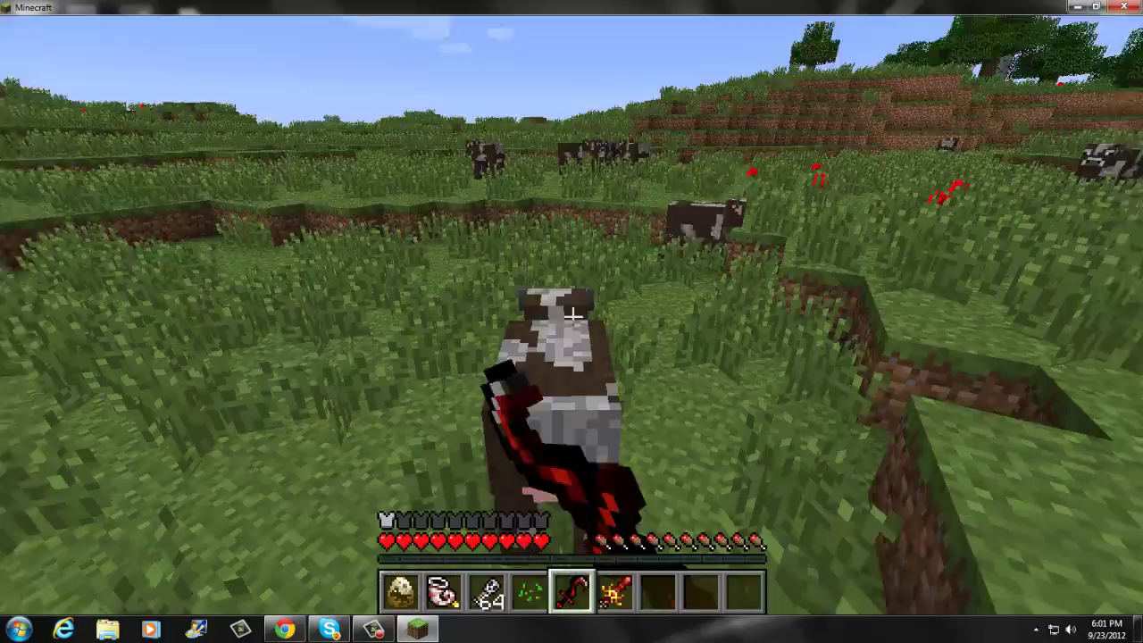
right_click(572, 315)
key("s")
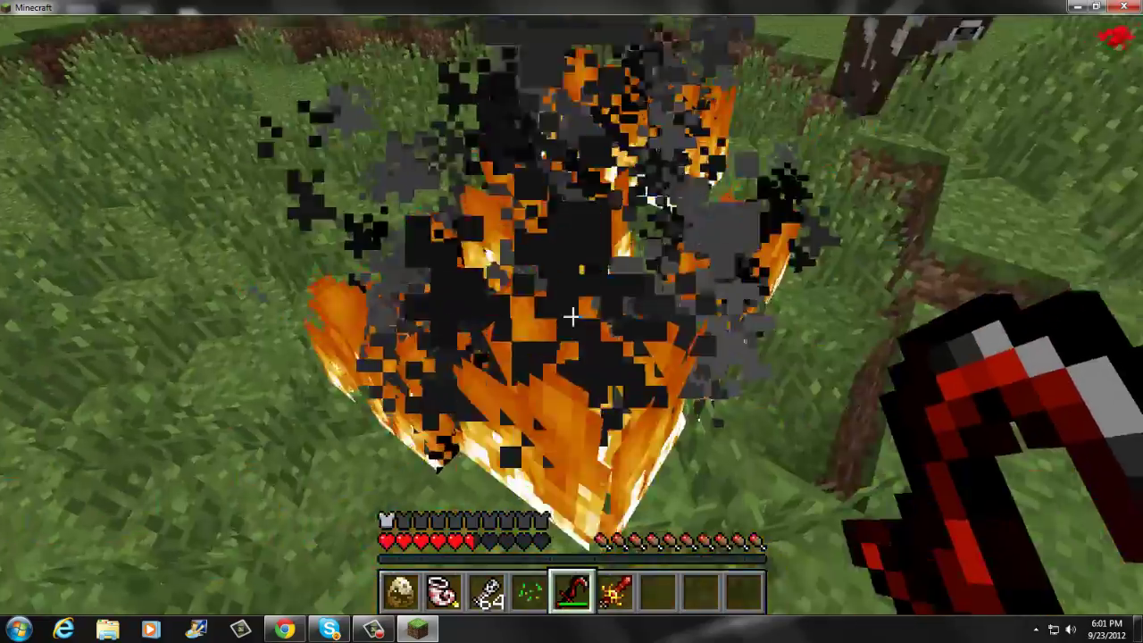
key("s")
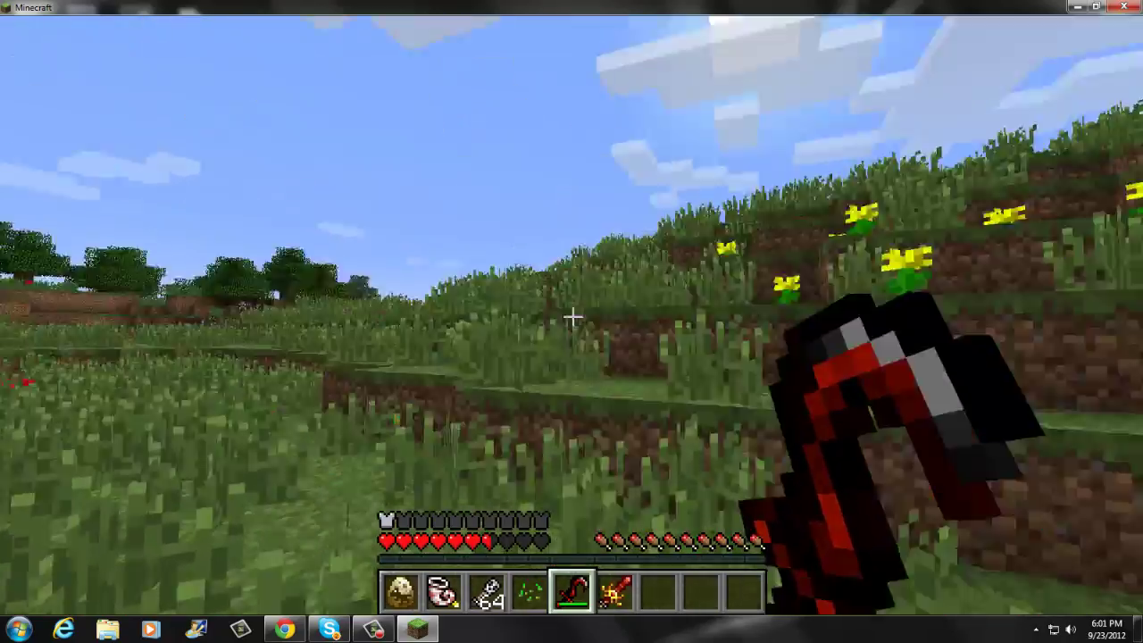
- Walk back up the slope towards the placed eggs and add a Scarab PickAxe to the hotbar
key("w")
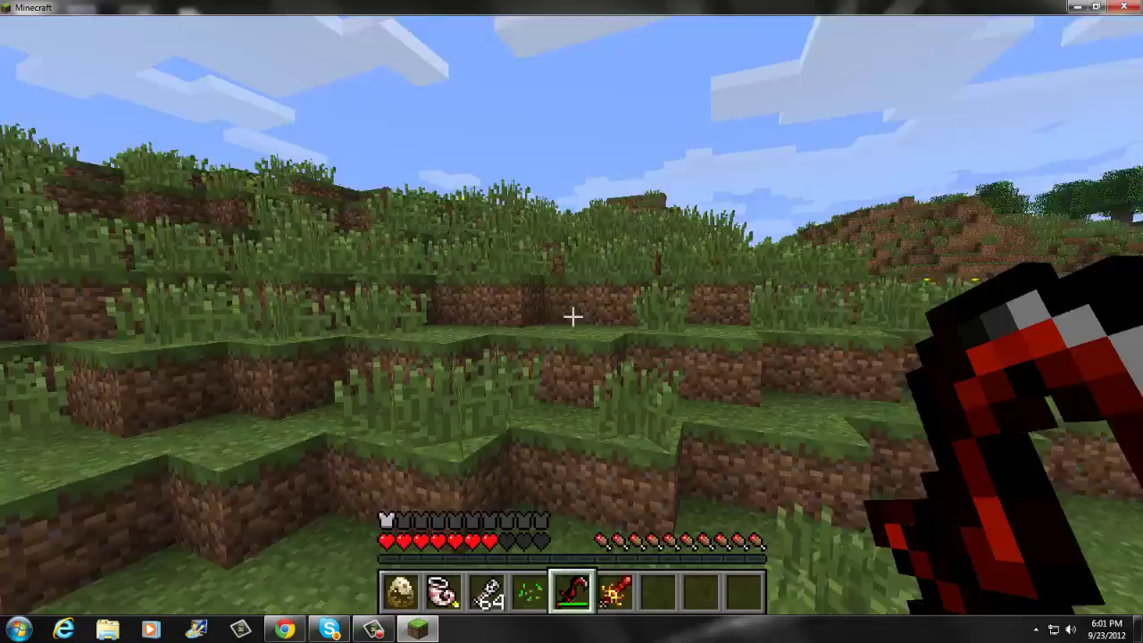
key("space")
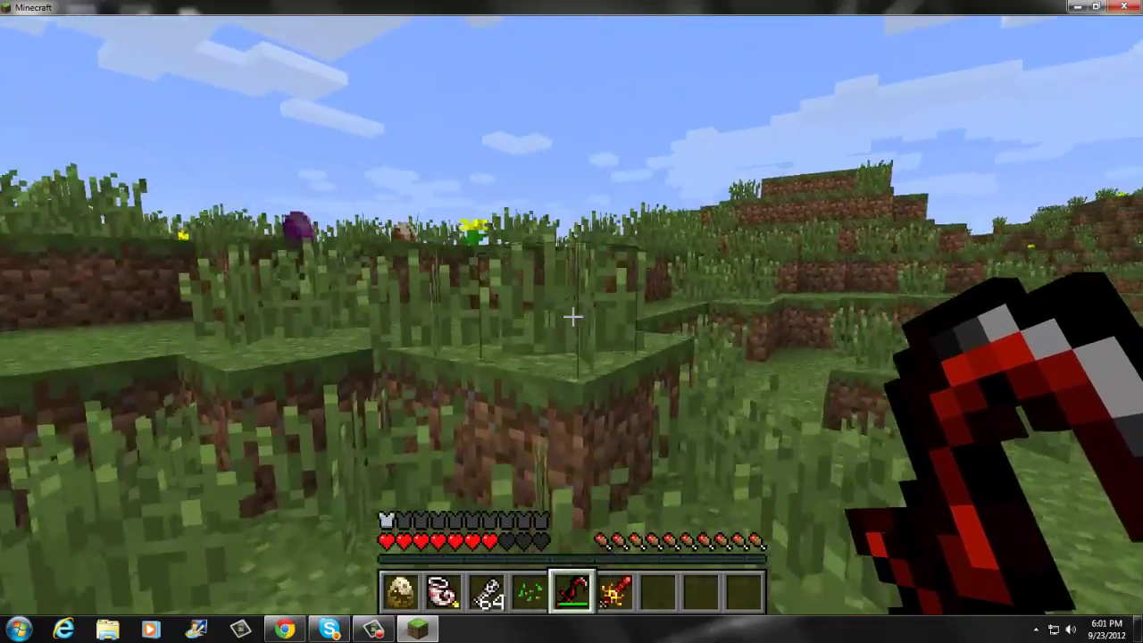
key("e")
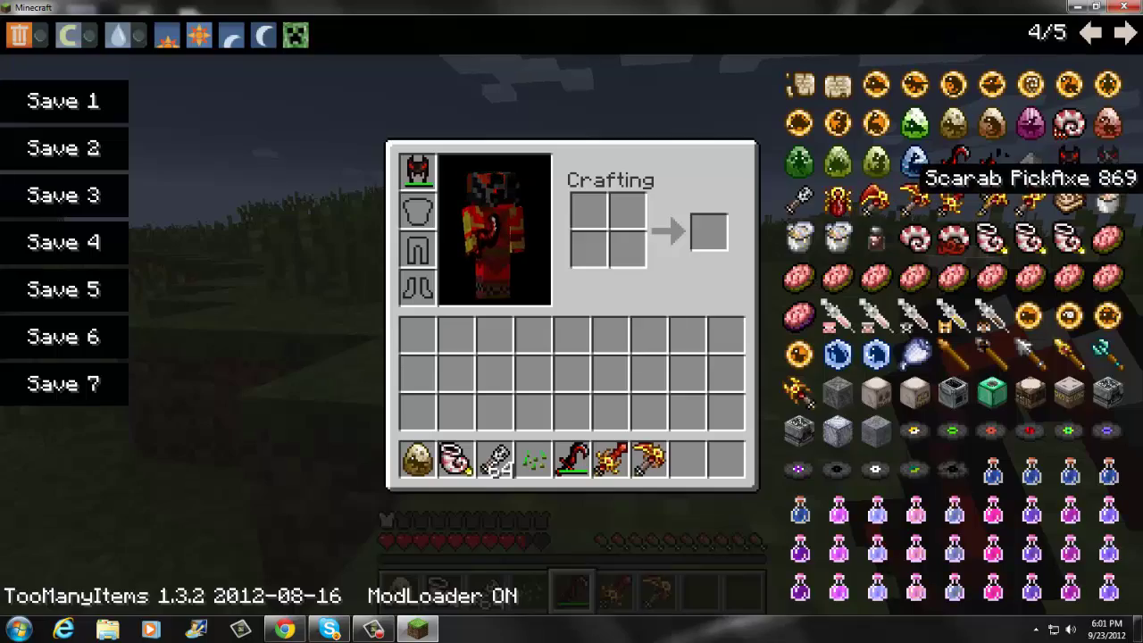
key("e")
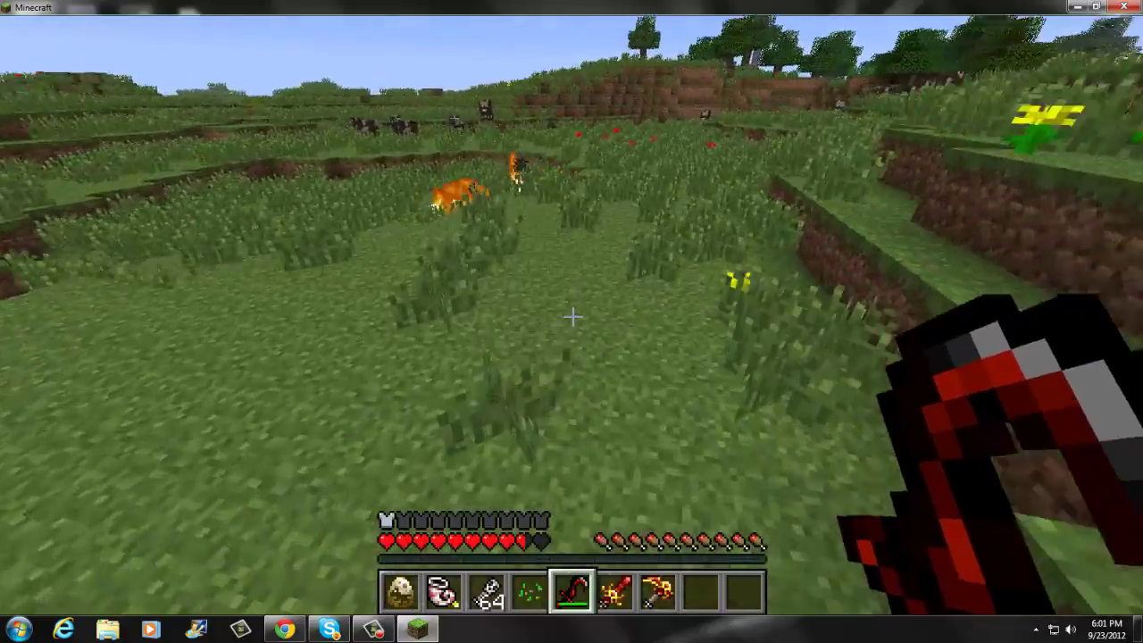
- Attack a cow on the grassland with the Scarab Sword
scroll(571, 322, "down", 1)
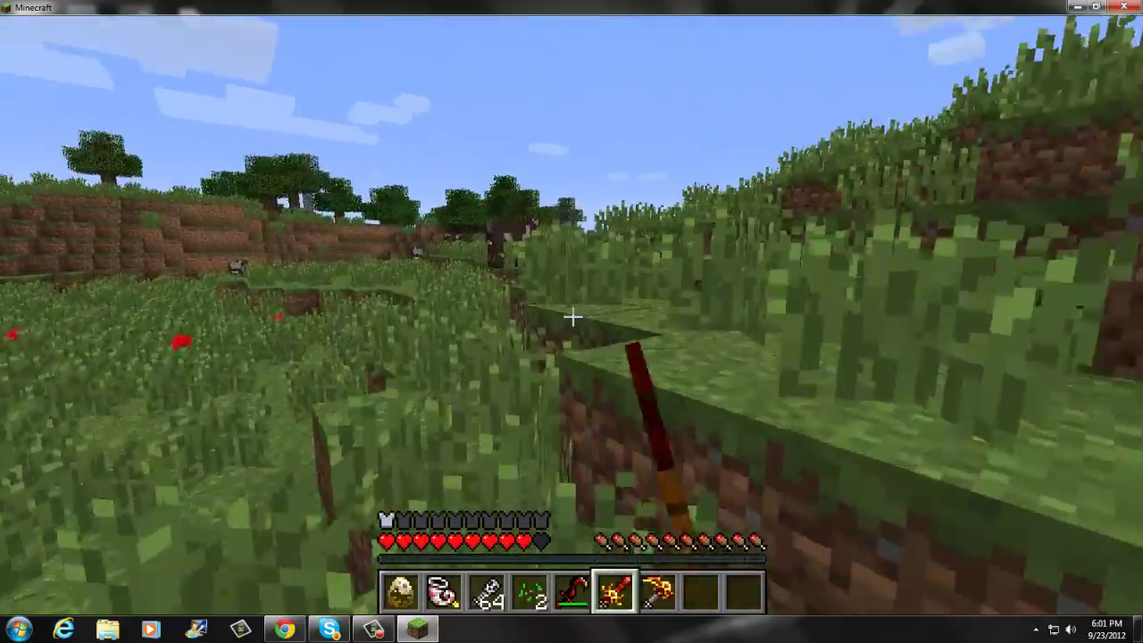
left_click(572, 317)
left_click(571, 317)
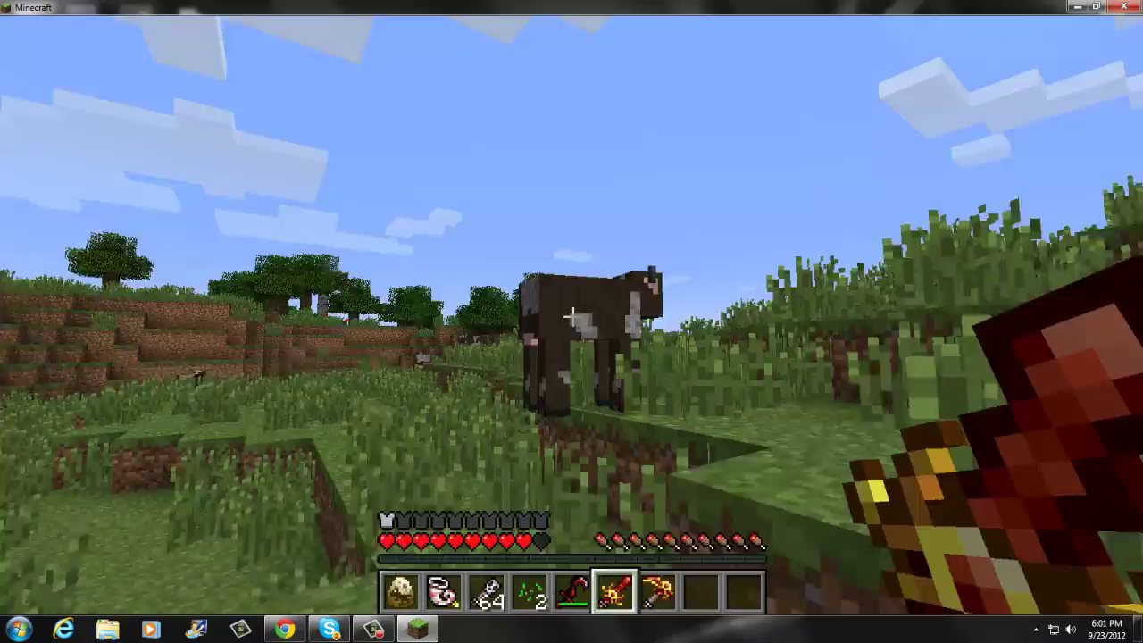
left_click(572, 316)
left_click(571, 317)
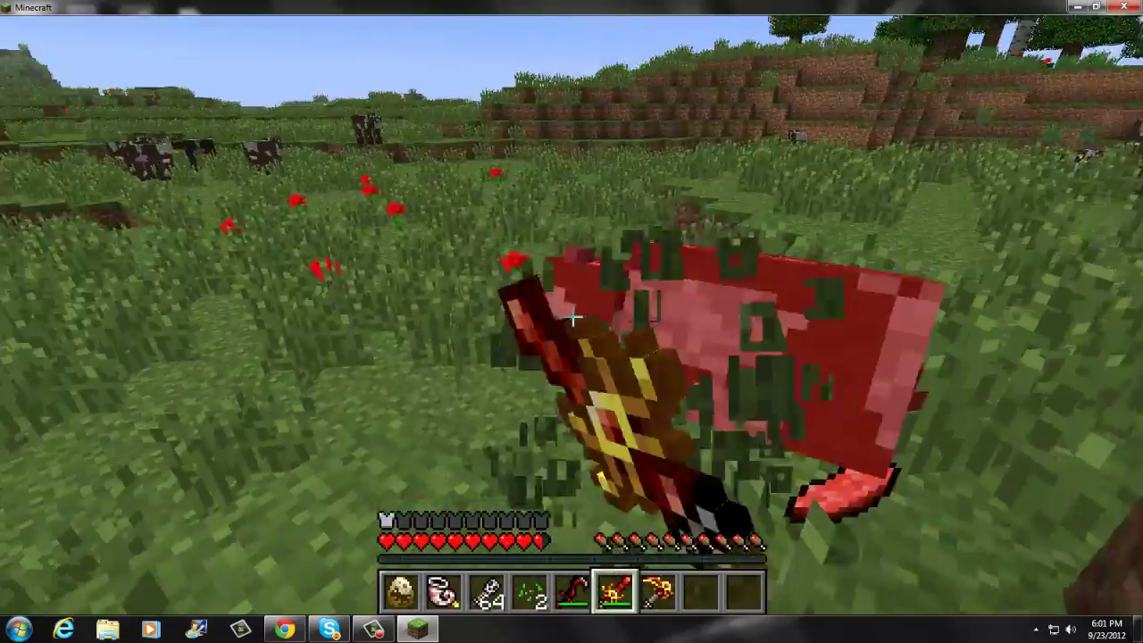
left_click(572, 316)
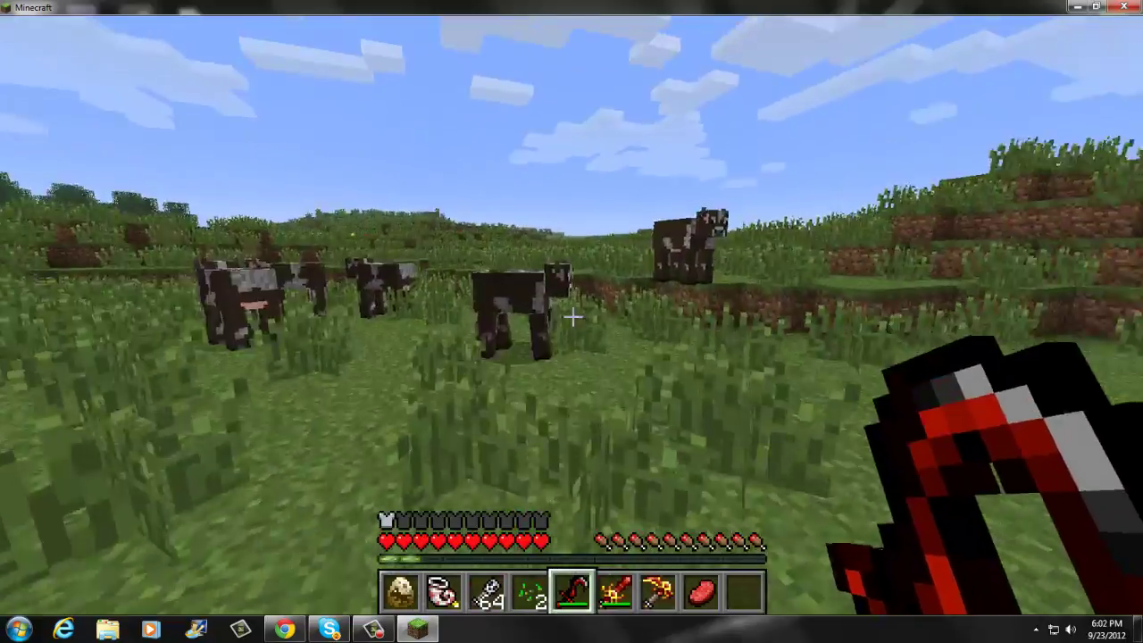
- Use the black-and-red sword on another cow in the herd and collect the dropped leather
right_click(571, 317)
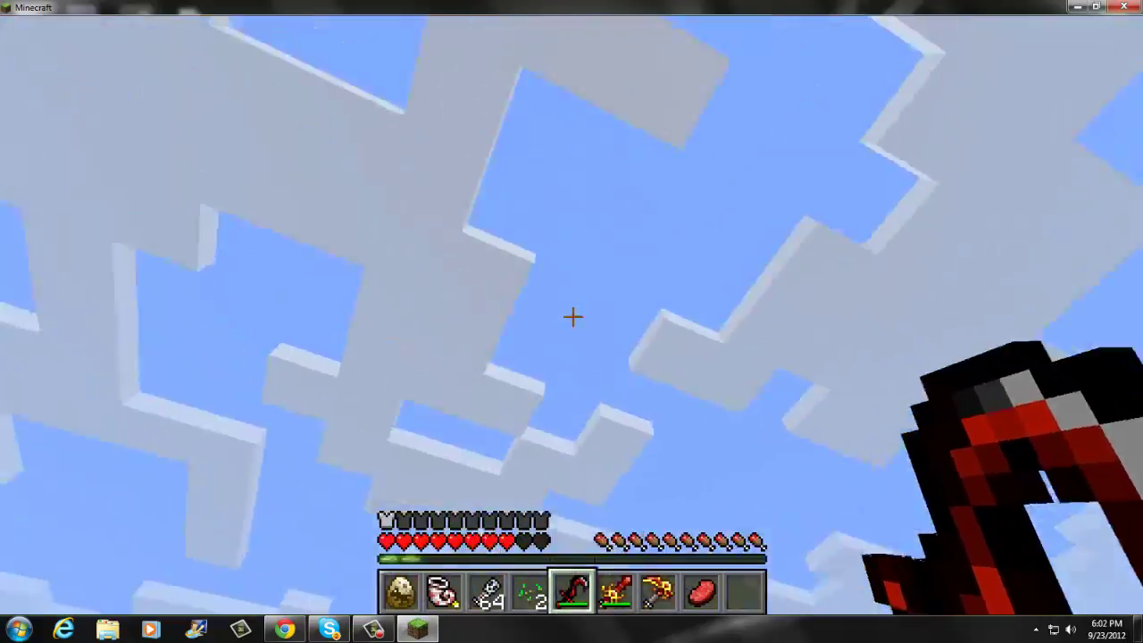
key("w")
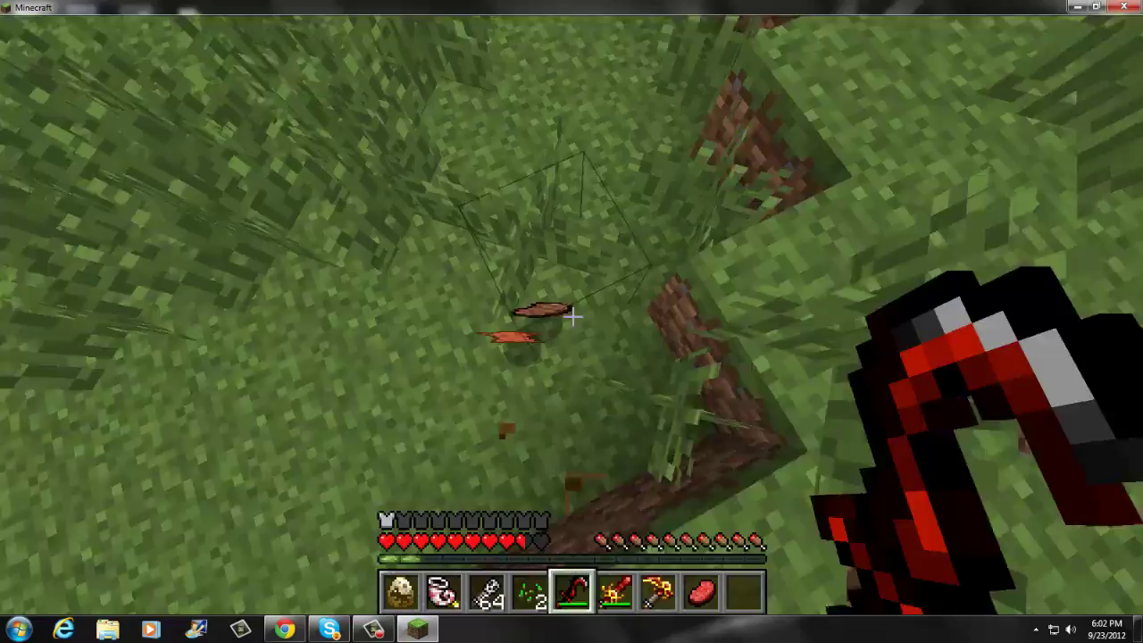
key("e")
key("e")
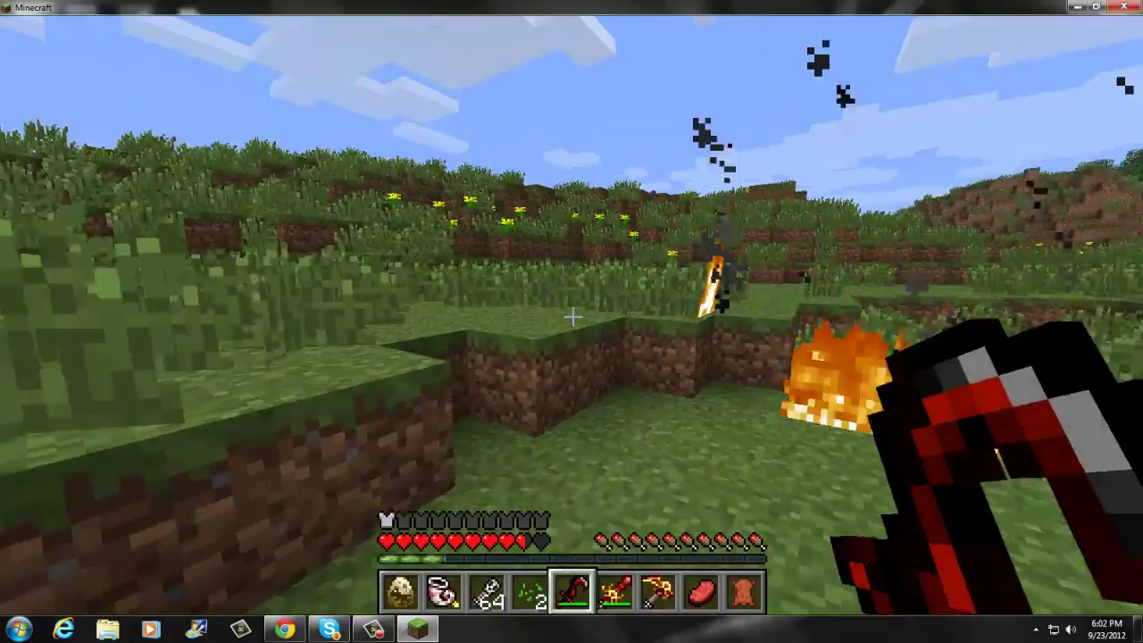
- Place the tan egg on the grass and walk back to inspect the purple and brown eggs
key("1")
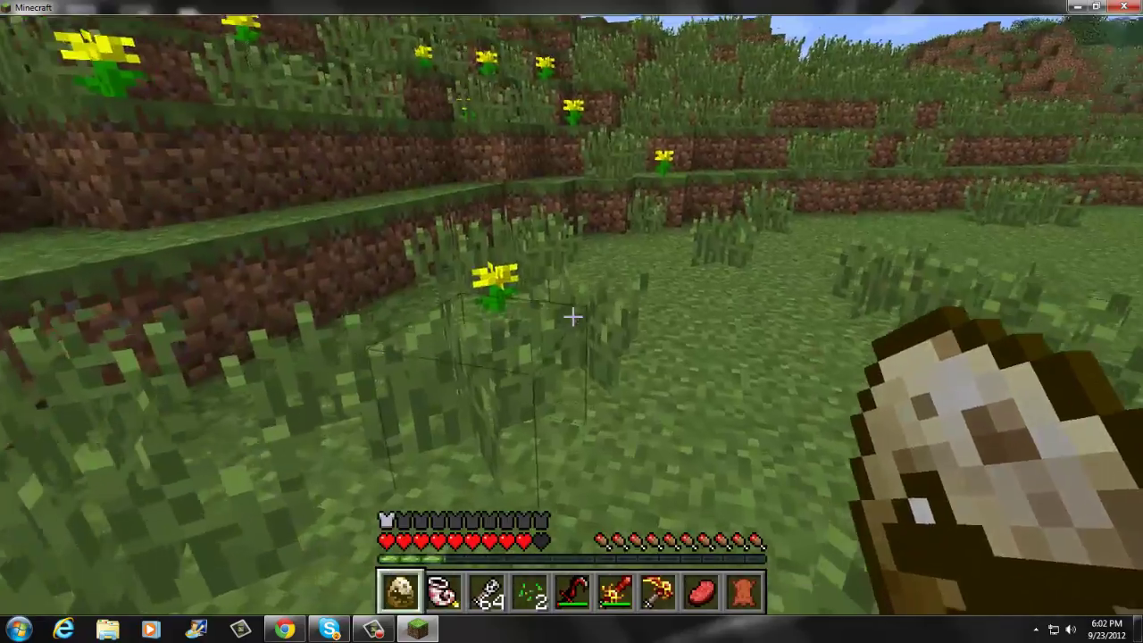
right_click(572, 317)
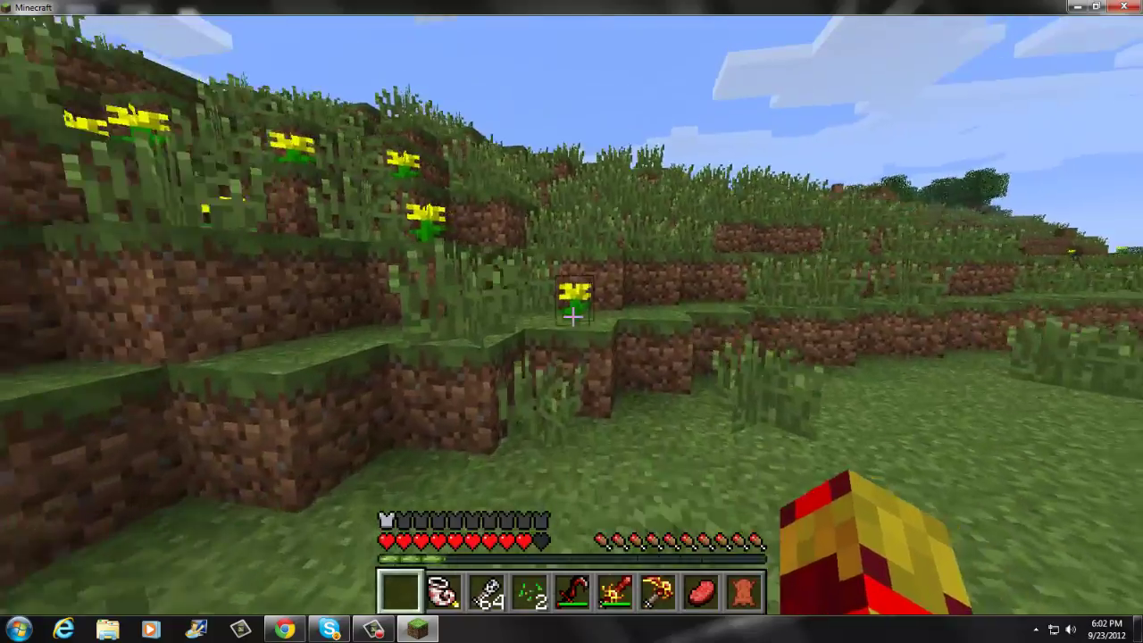
key("w")
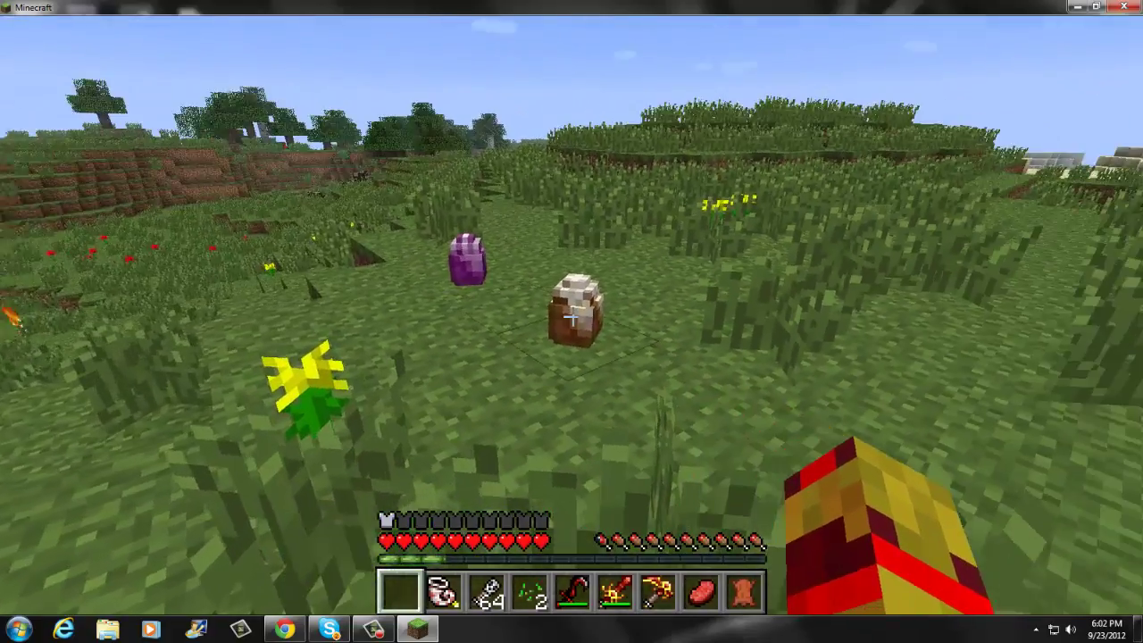
key("w")
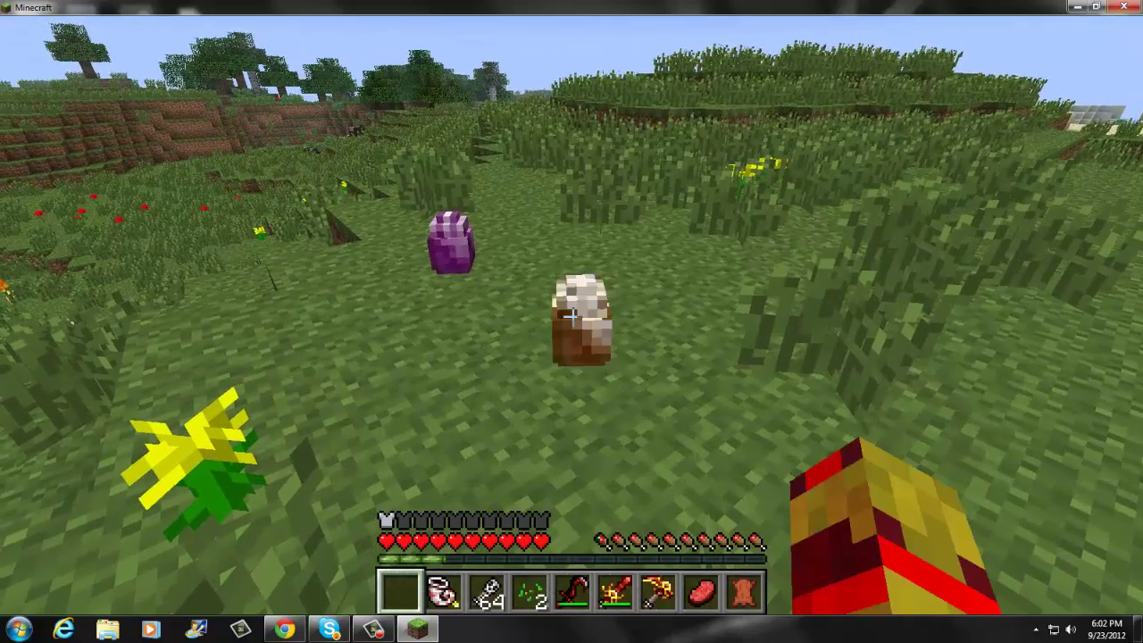
key("w")
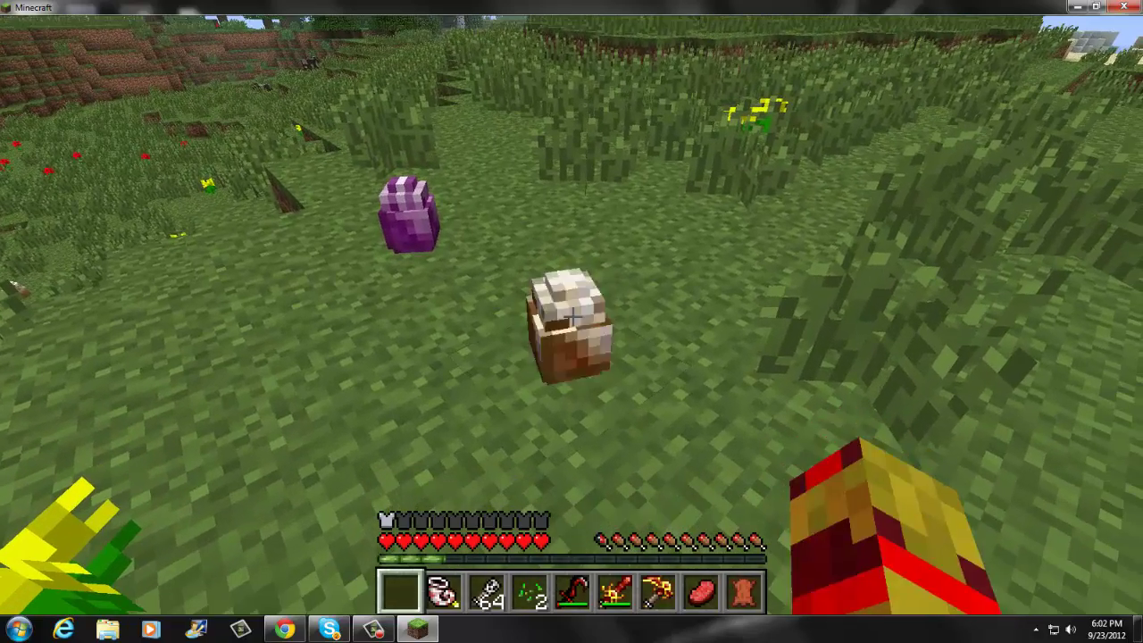
key("w")
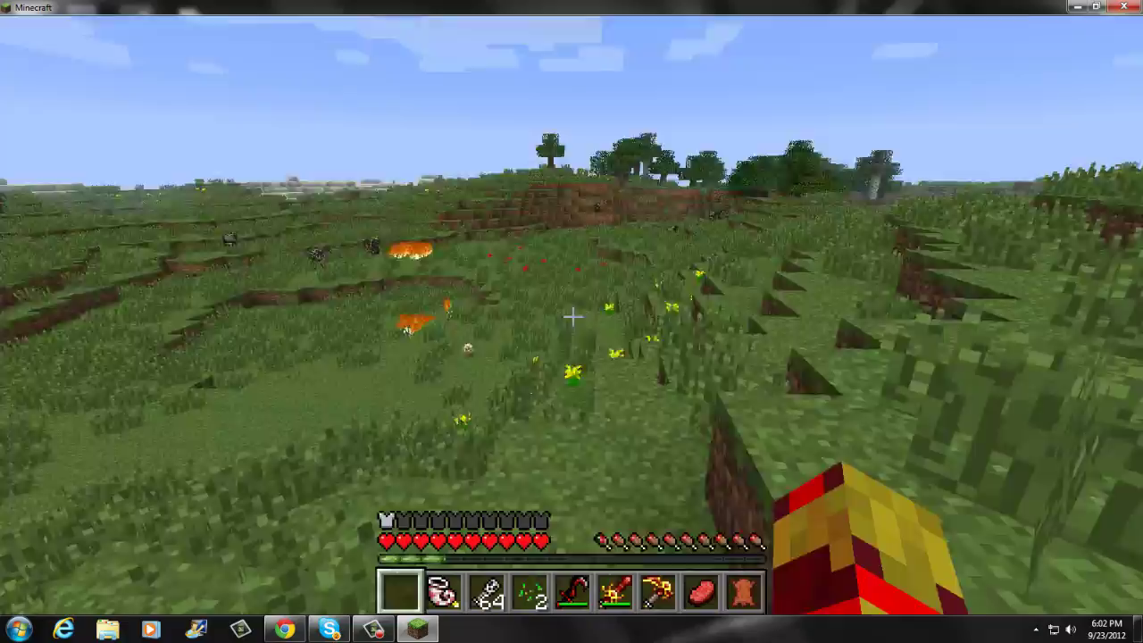
key("q")
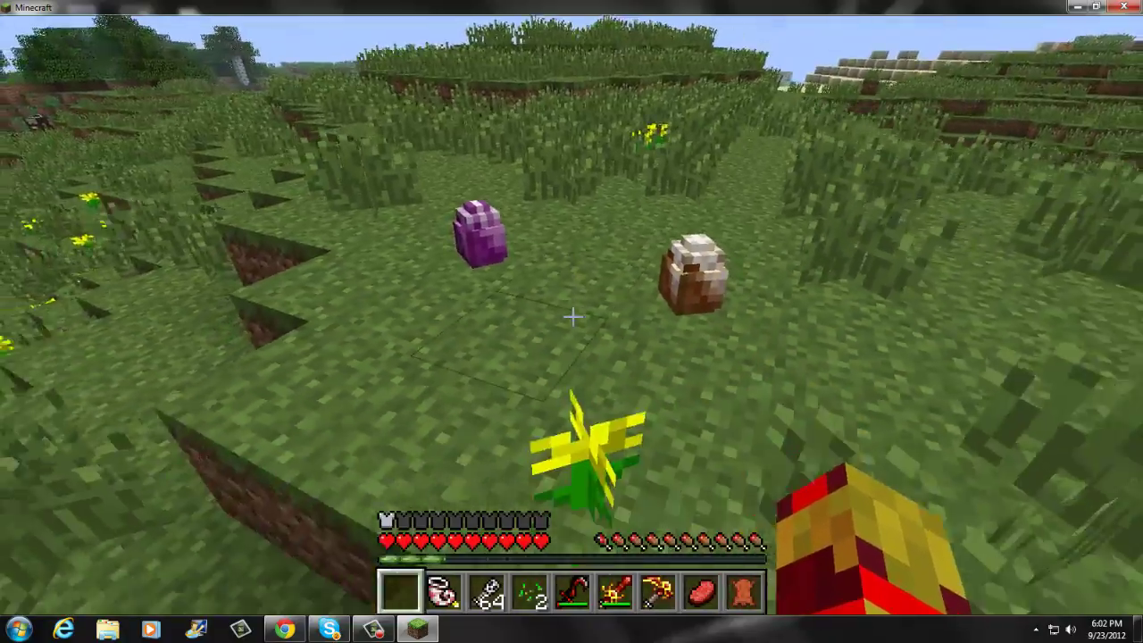
key("w")
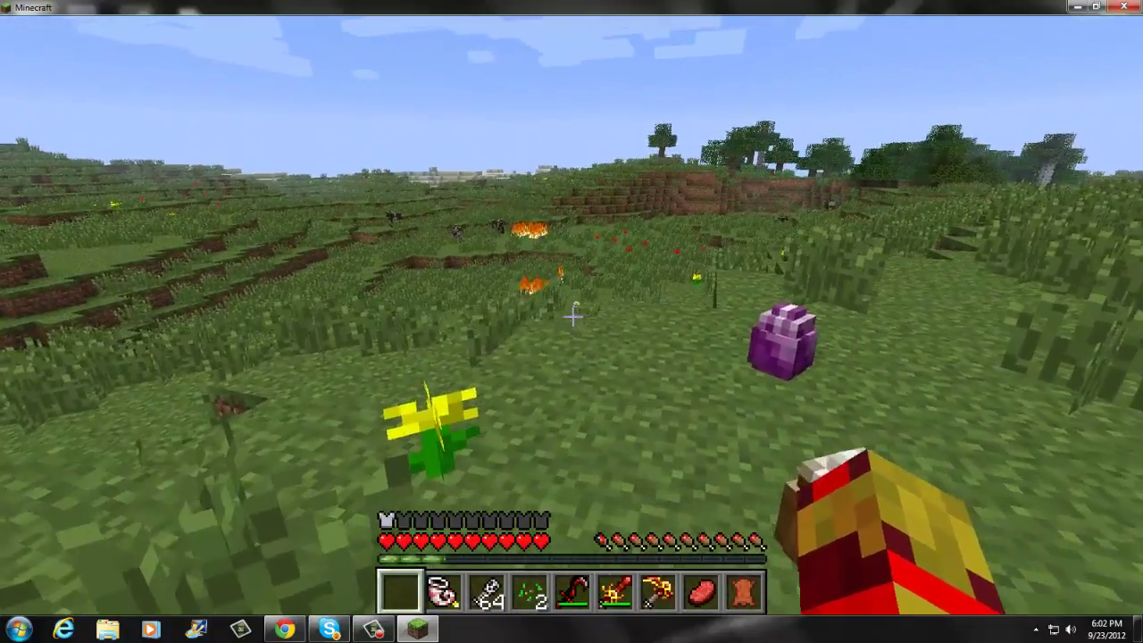